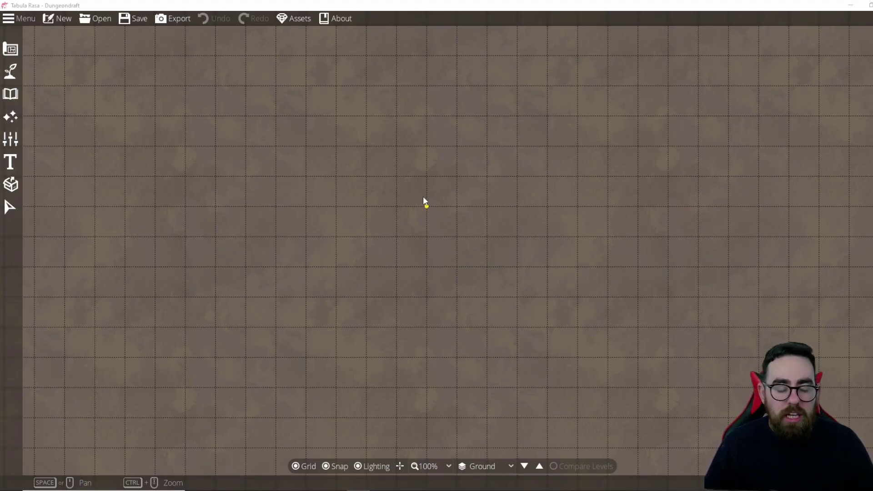
- Toggle the map grid and grid snapping off and back on
click(296, 467)
click(296, 466)
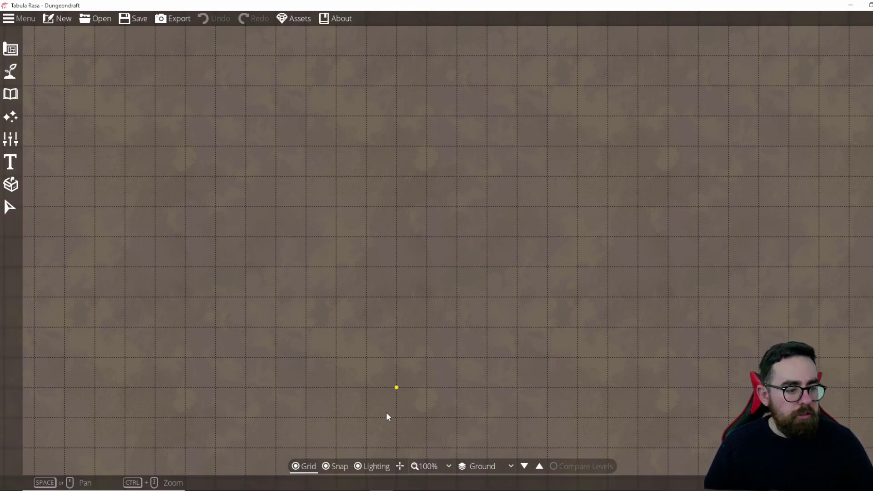
click(327, 469)
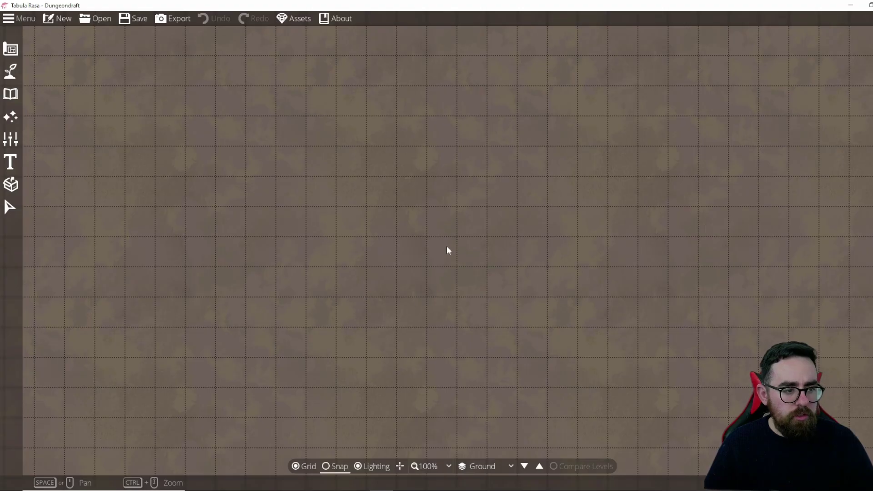
click(329, 467)
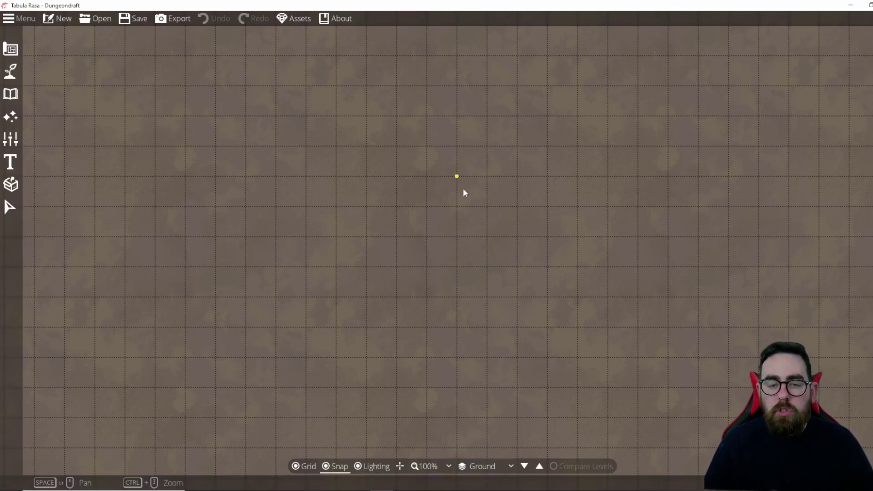
- Pan and zoom the canvas, then switch to the Select tool with V
drag(428, 178, 473, 219)
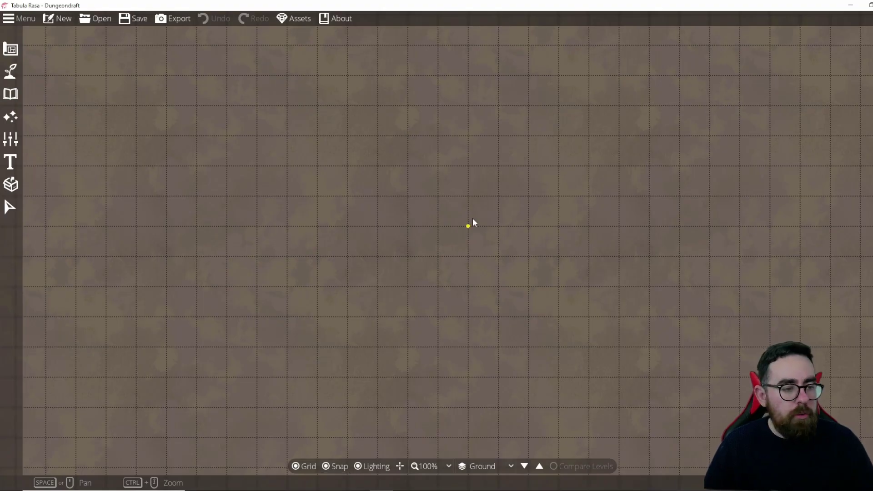
scroll(473, 222, down, 3)
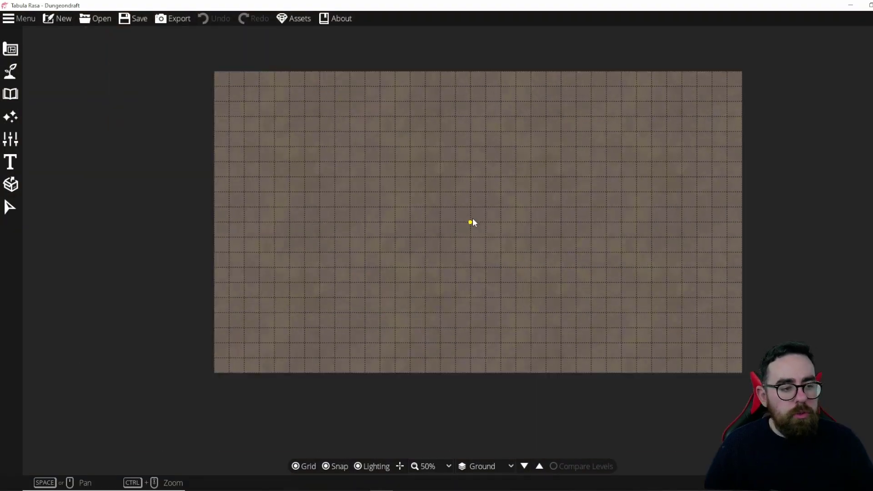
scroll(473, 222, up, 3)
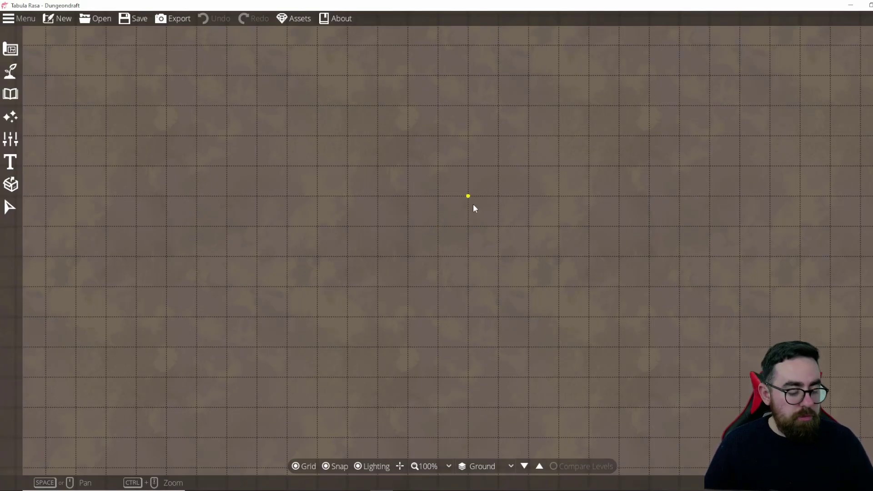
key(v)
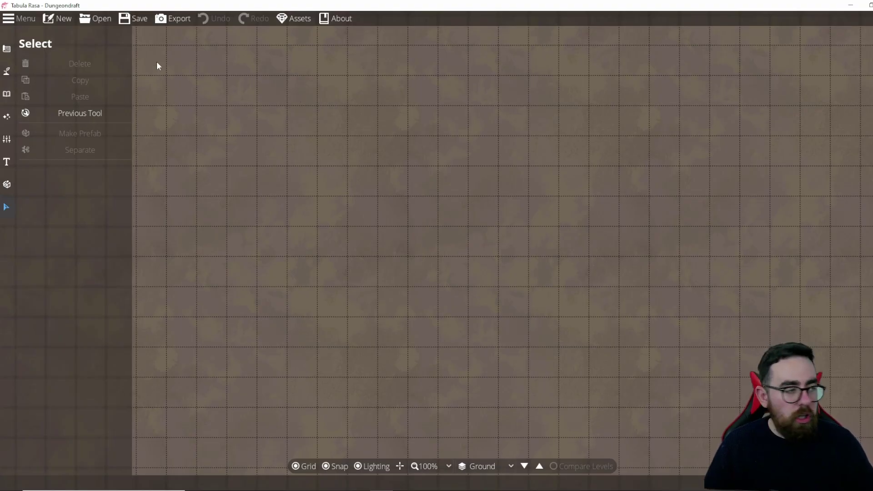
- Look through the main menu and the custom asset packs manager, closing each
click(31, 19)
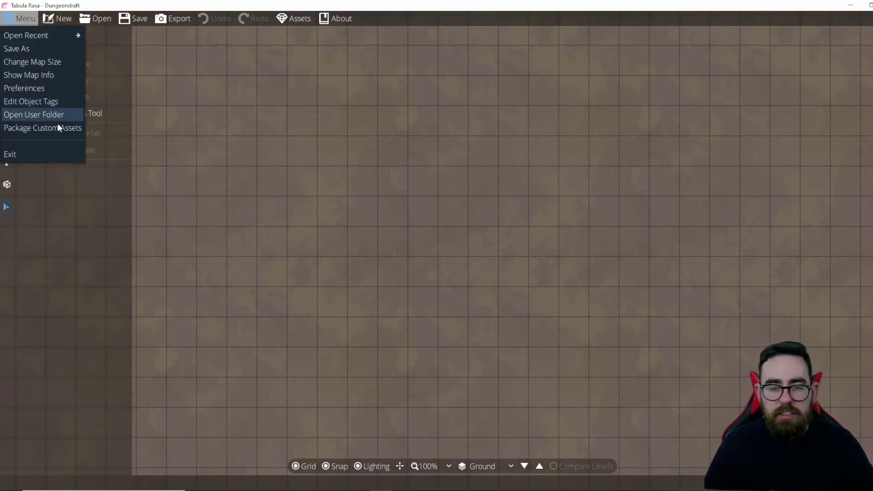
click(238, 109)
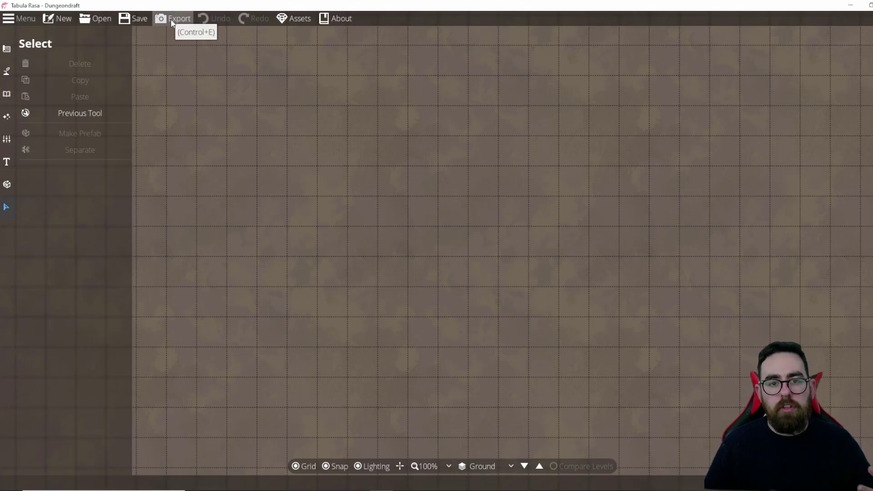
click(297, 19)
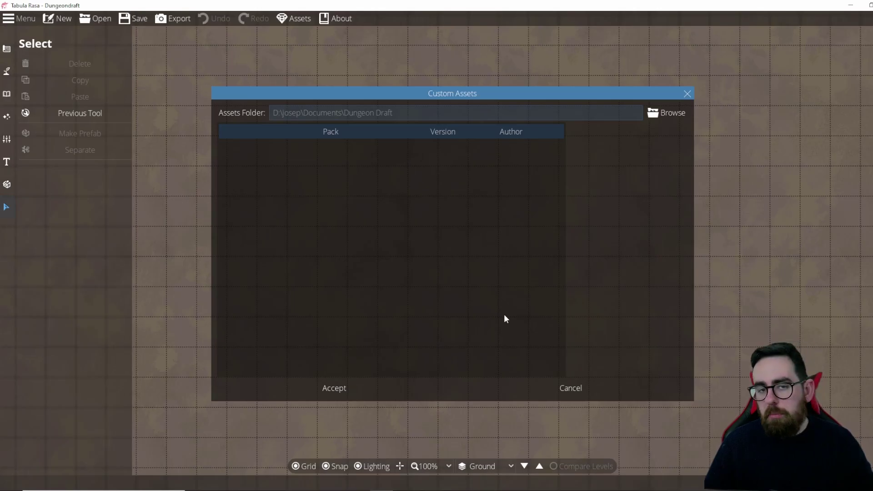
key(Escape)
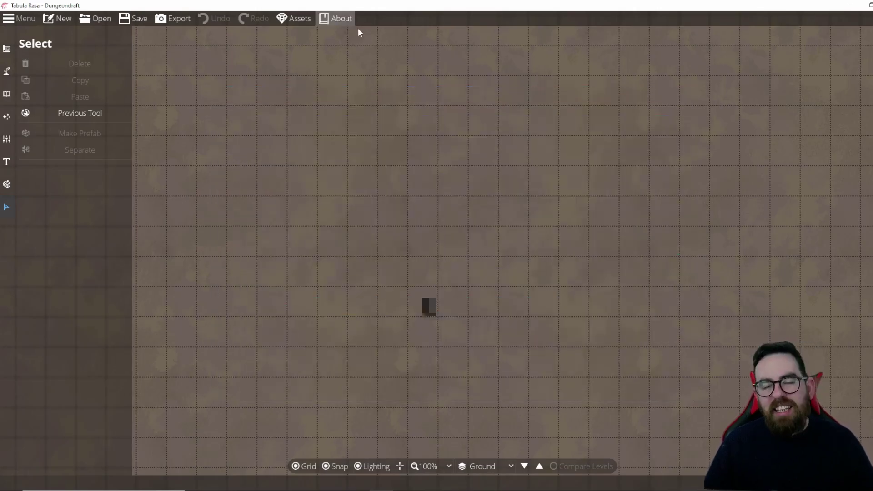
- View the About information, then bring up the Design tools
click(335, 17)
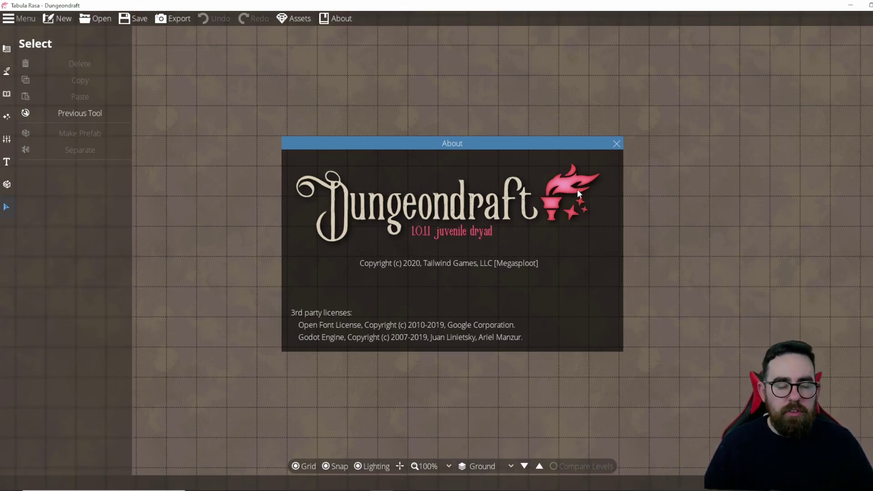
click(614, 145)
click(7, 48)
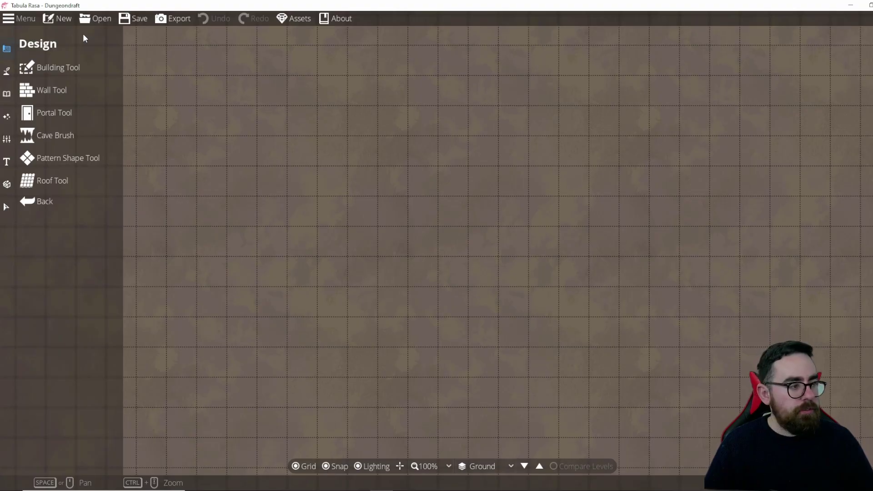
- Draw a rectangular wood-floored room near the centre and an oval room to its right
click(74, 66)
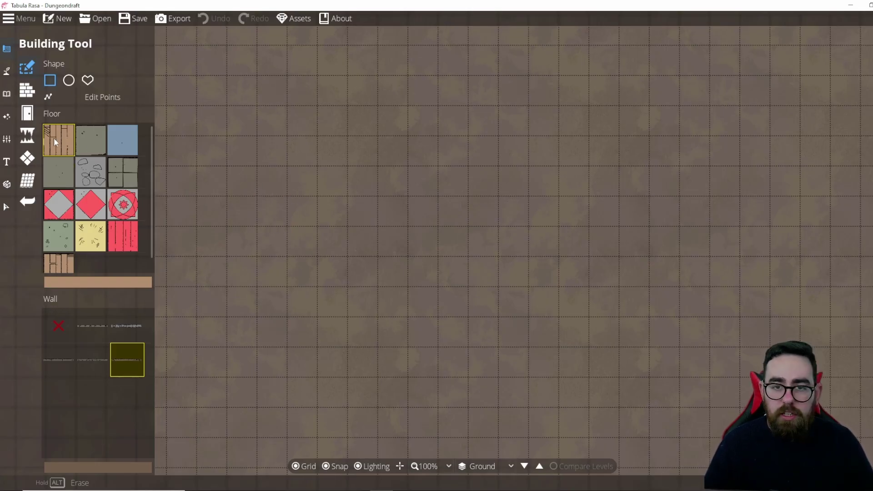
mouse_move(124, 356)
drag(317, 136, 498, 287)
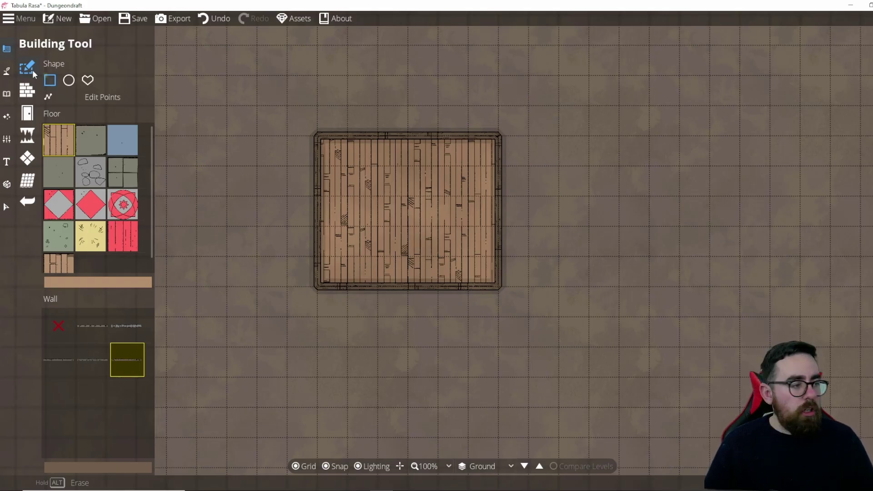
click(69, 80)
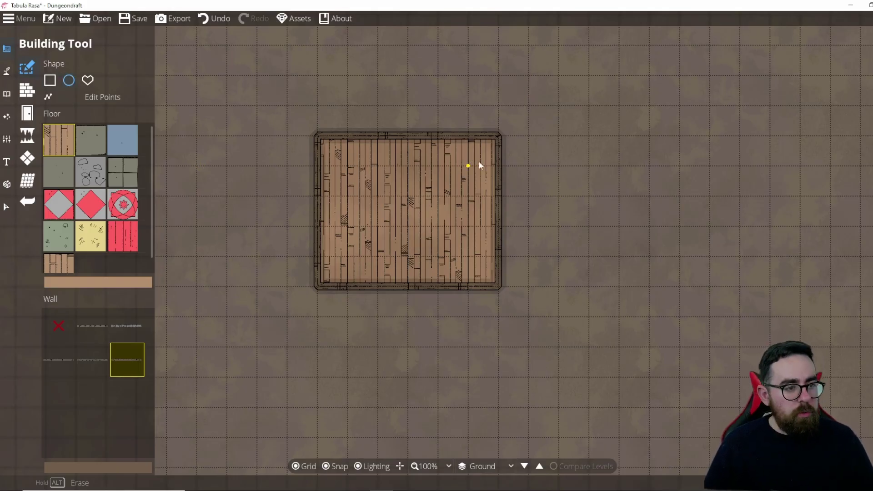
mouse_move(559, 143)
mouse_down()
mouse_move(737, 312)
mouse_move(740, 291)
mouse_up()
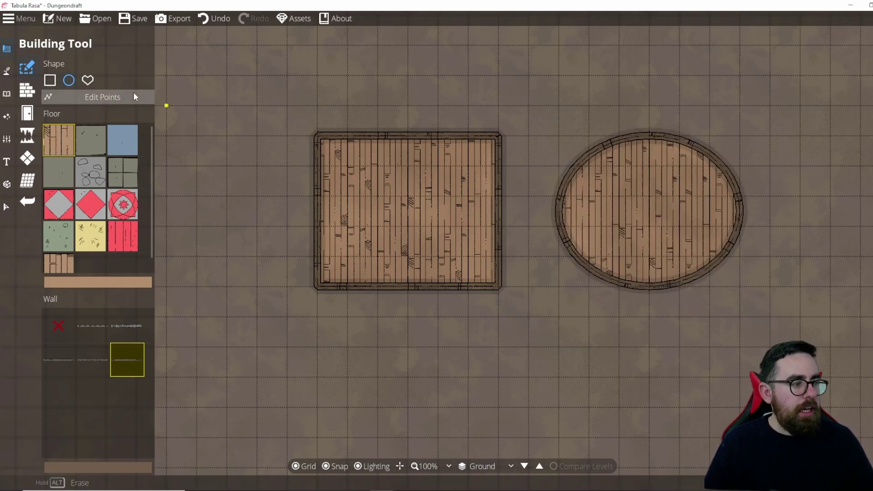
- Outline a triangular wood-floored room below the rectangle with the custom shape
click(90, 83)
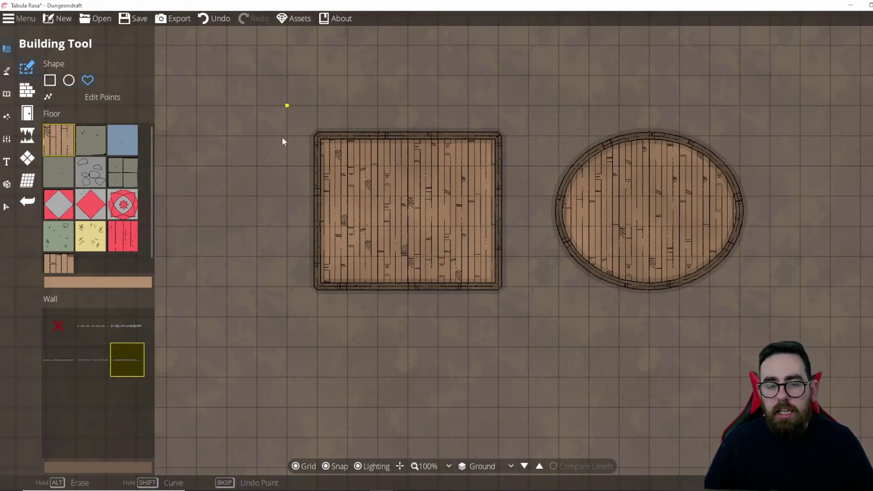
click(378, 347)
click(377, 317)
click(528, 317)
click(468, 407)
click(378, 318)
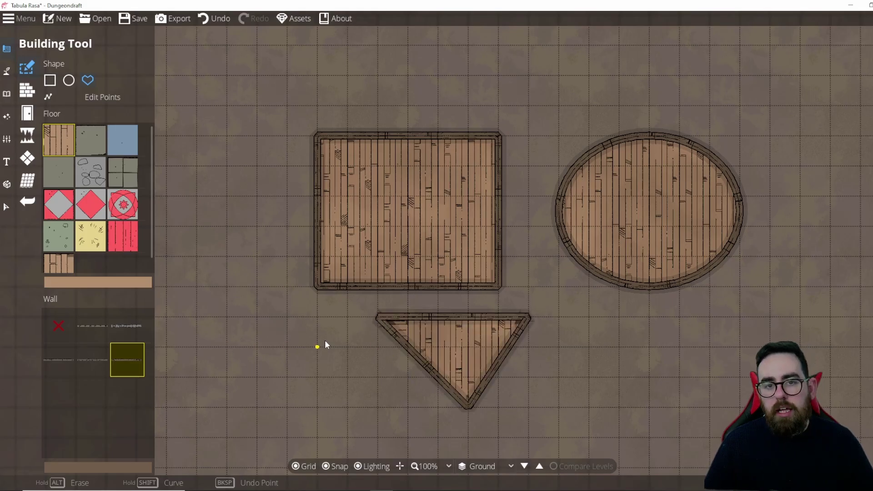
key(Escape)
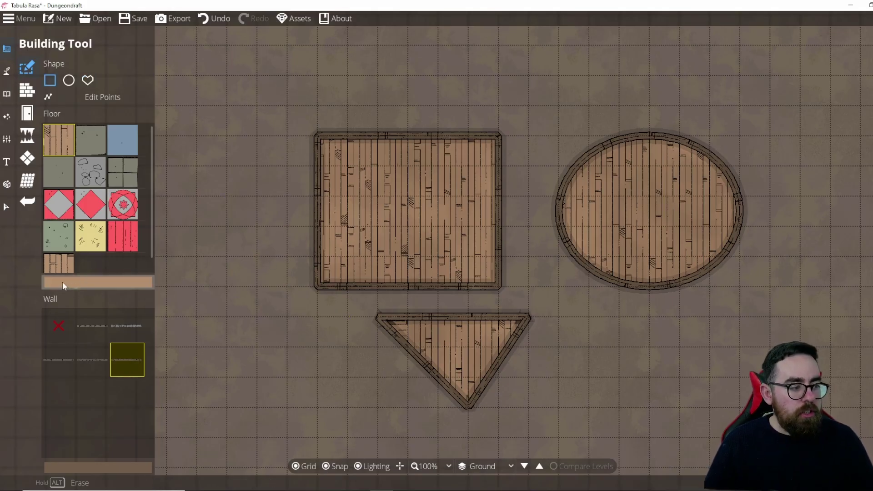
- Set the floor colour to red ff0000 and draw a red-floored room at the top left
click(89, 282)
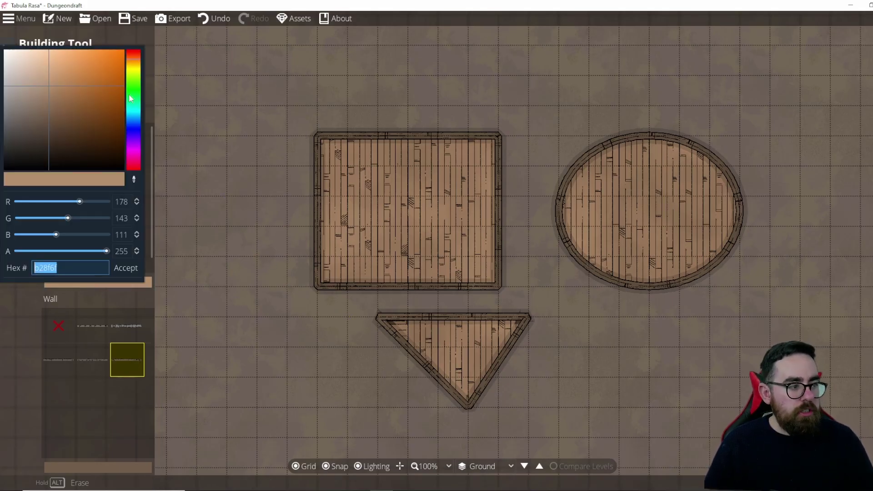
click(133, 53)
click(117, 53)
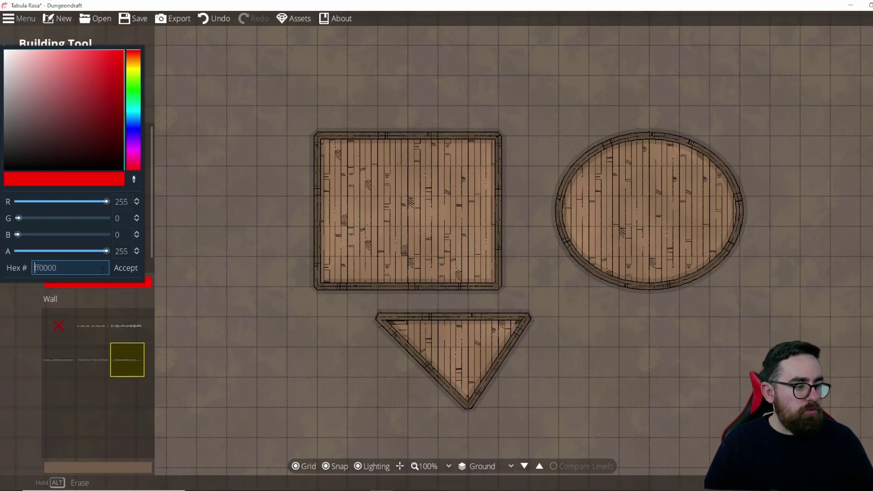
click(106, 297)
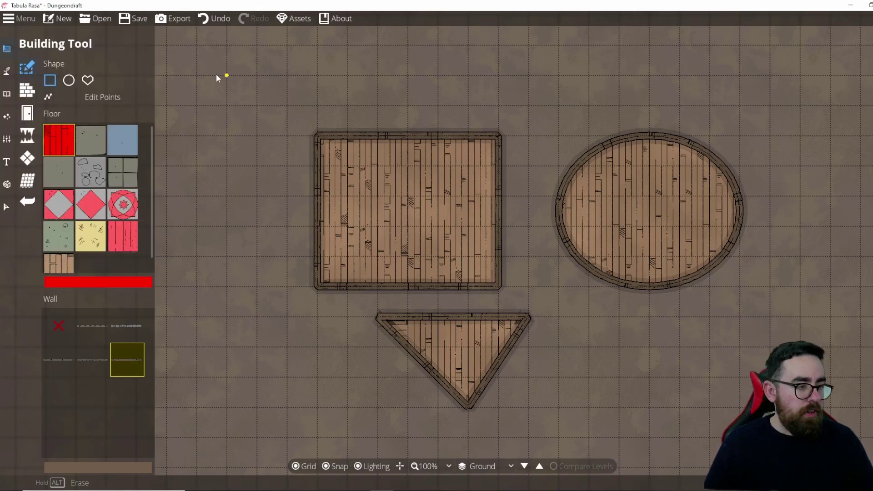
drag(203, 98, 291, 196)
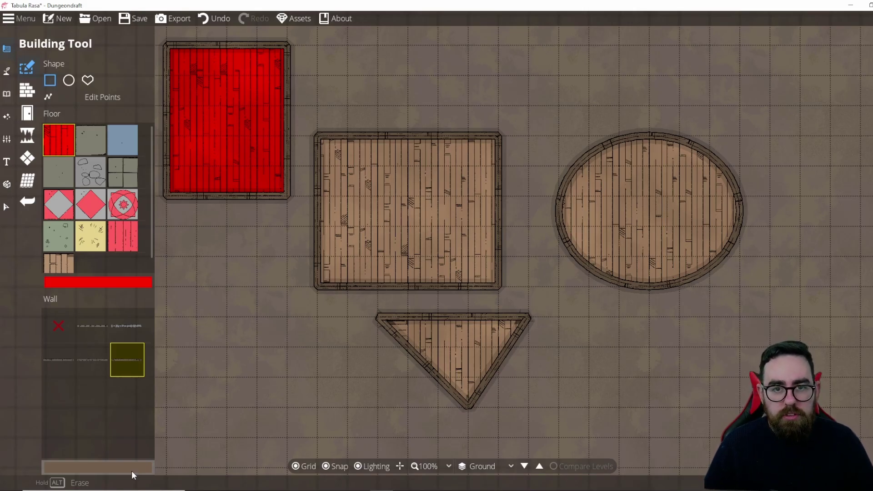
- Notch the red room's left wall by editing its points, then undo the notch and red room
click(126, 97)
mouse_move(168, 98)
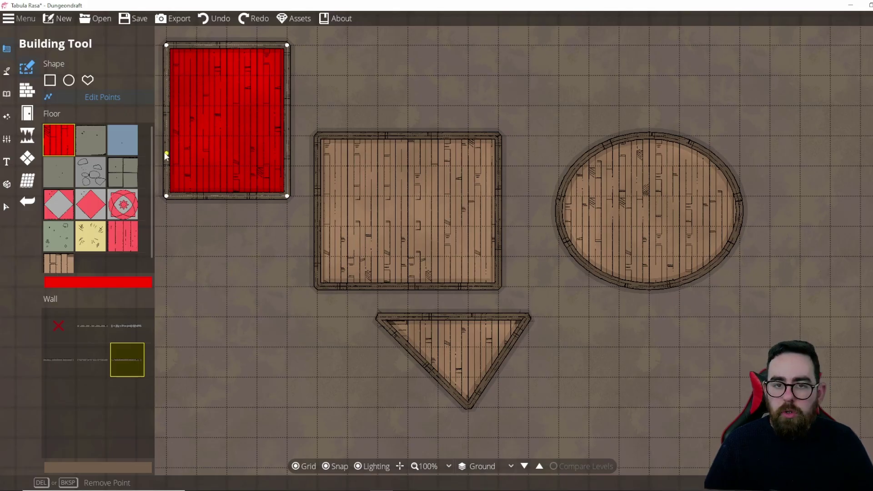
click(167, 97)
click(166, 164)
drag(167, 107, 215, 103)
click(211, 233)
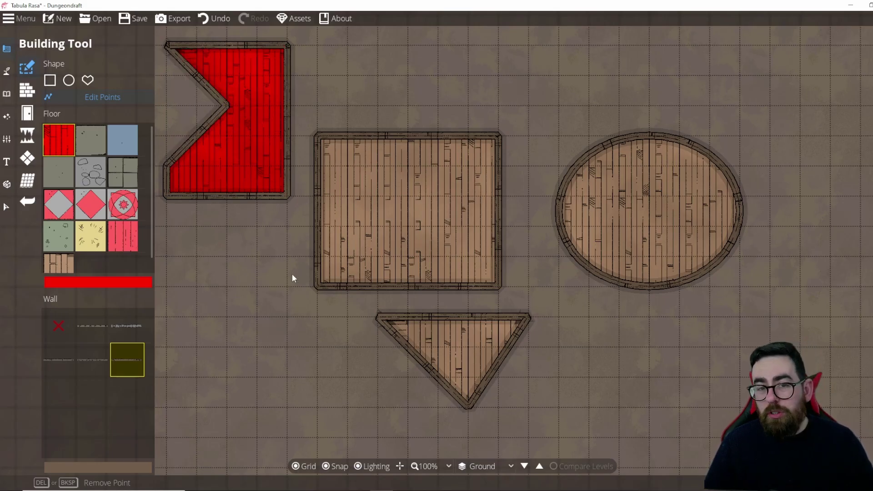
click(182, 55)
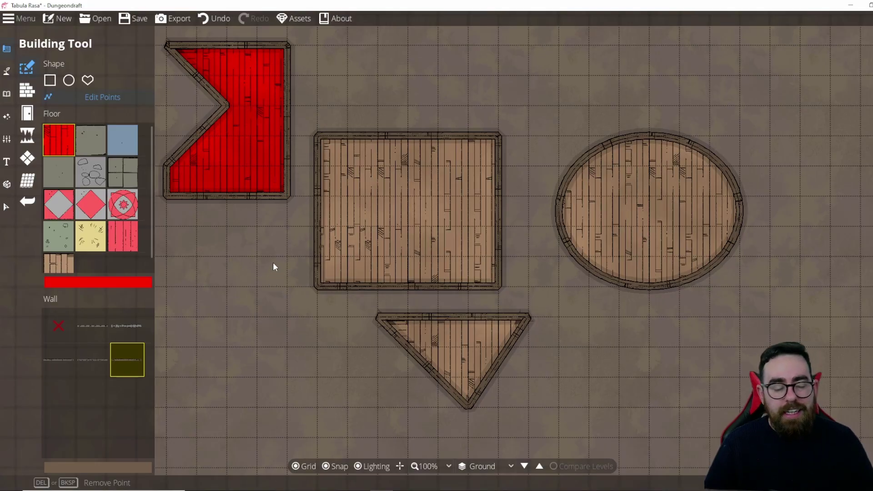
click(218, 18)
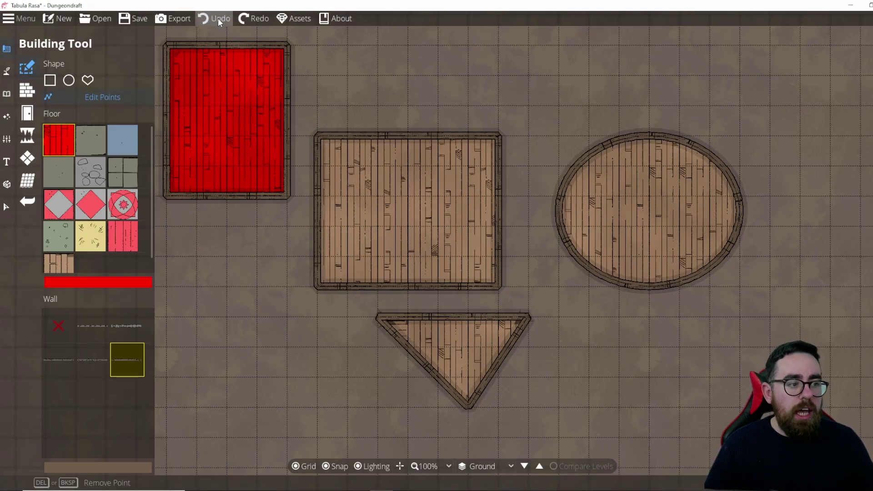
click(217, 18)
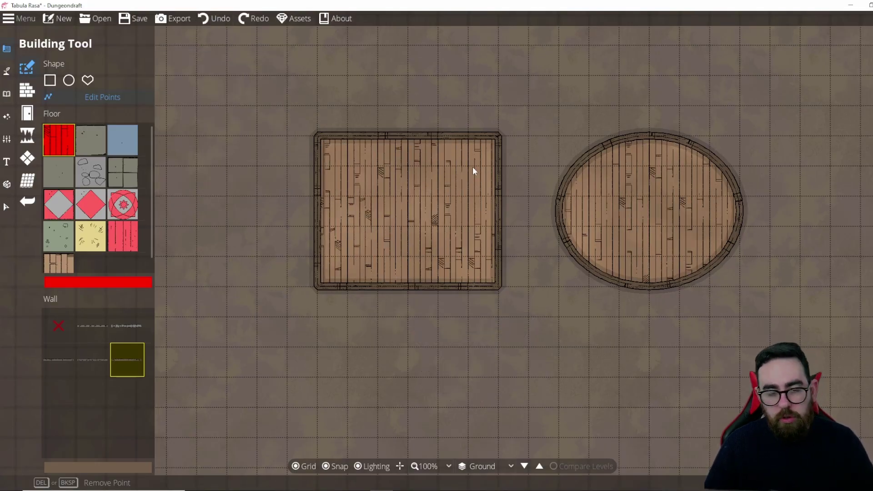
- Undo the oval room, then select and delete the rectangle's walls and undo its floor
key(ctrl+z)
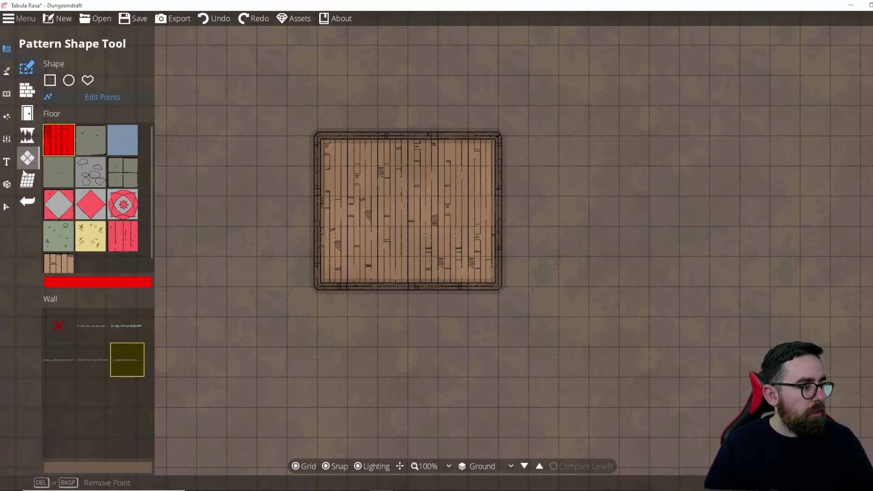
key(v)
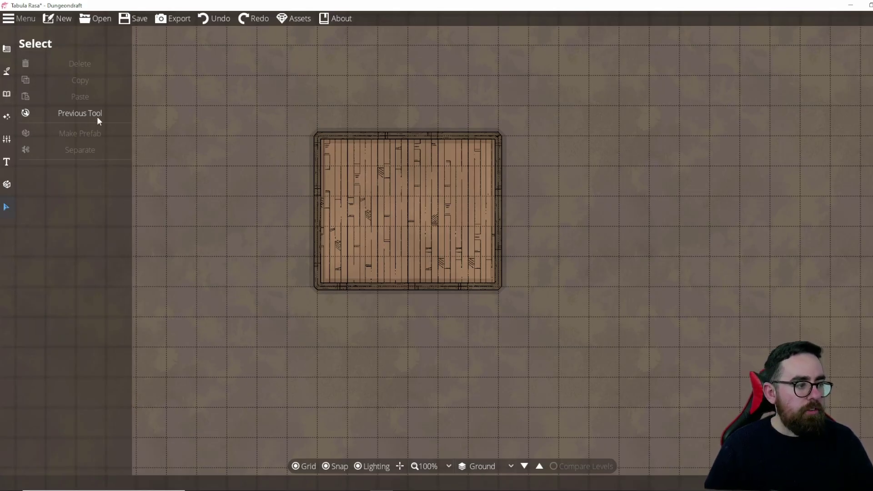
click(329, 135)
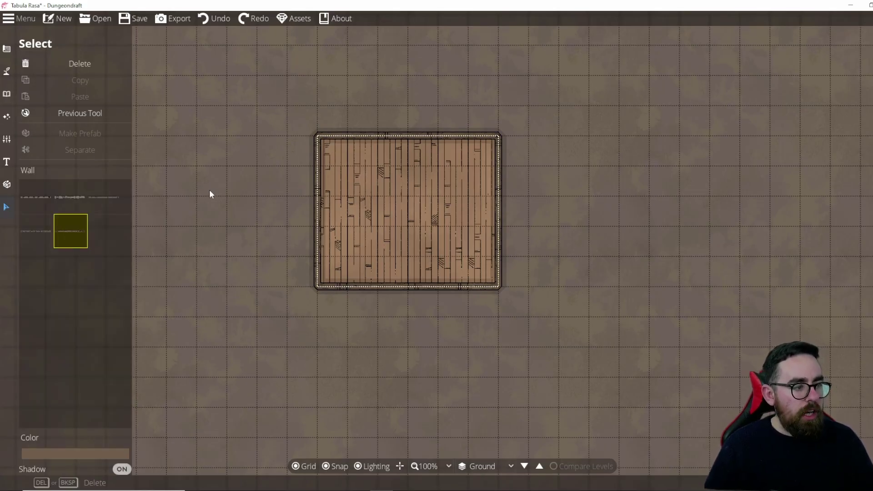
click(78, 64)
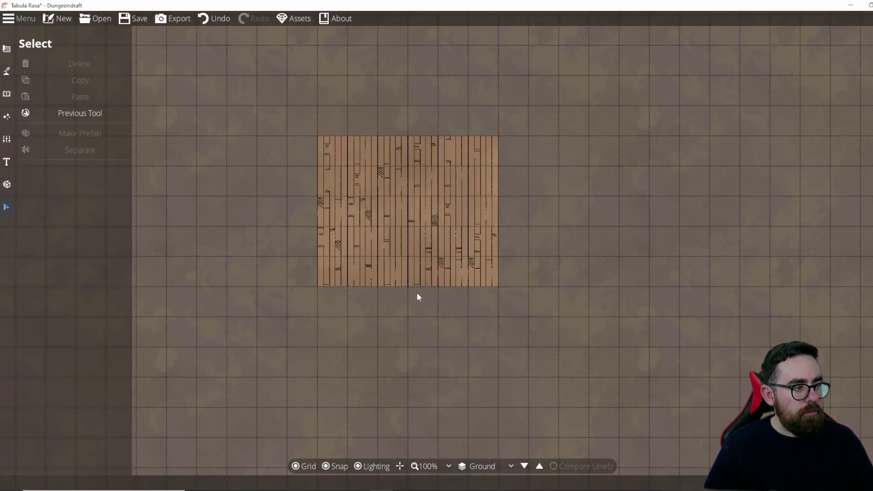
key(ctrl+z)
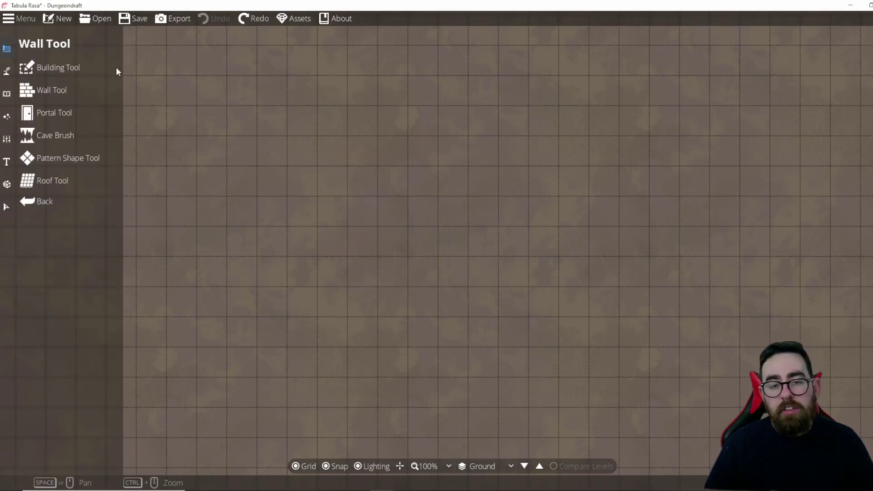
- Draw a right-triangle wooden wall by clicking three corners and closing it
click(52, 90)
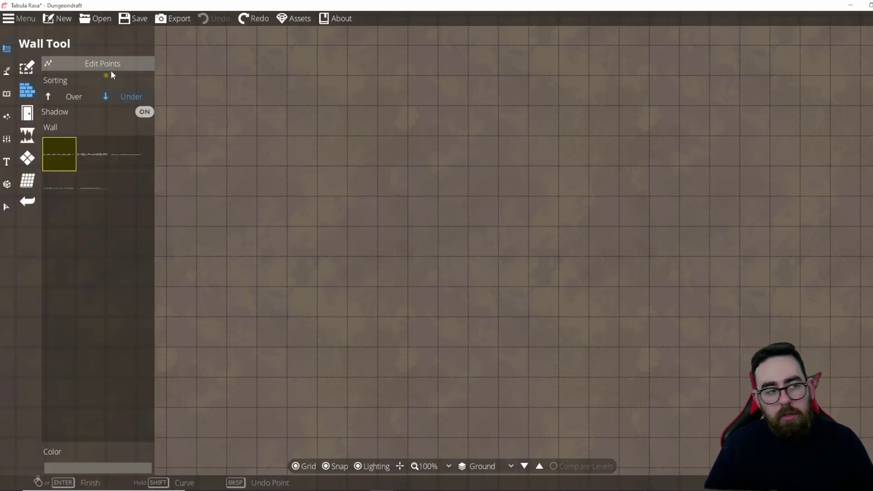
click(89, 154)
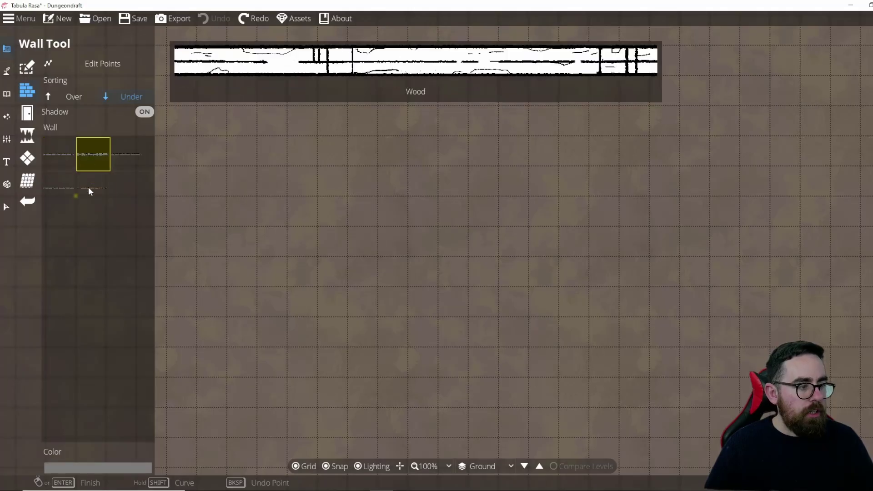
click(89, 189)
click(287, 135)
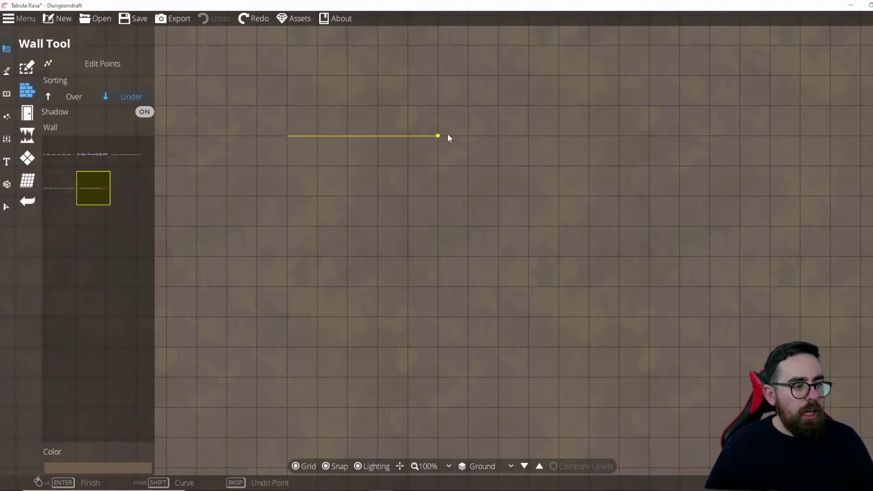
click(469, 134)
click(463, 276)
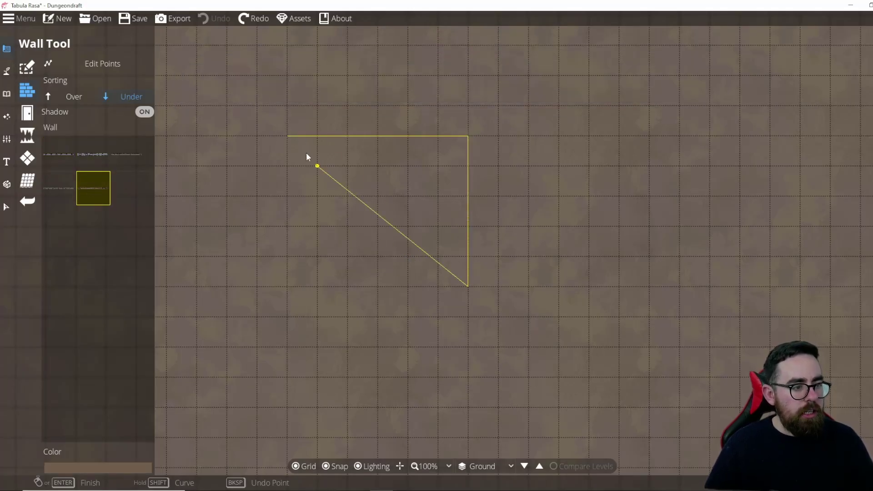
click(289, 138)
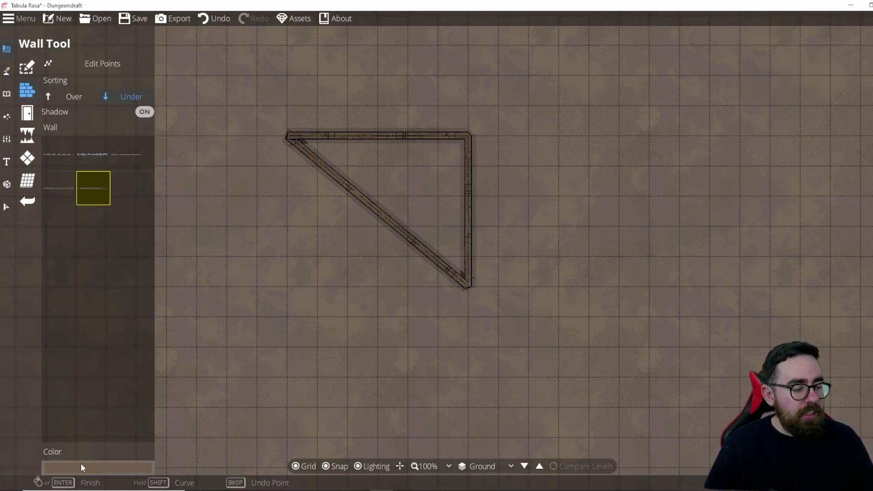
- Turn off wall shadows and draw a second matching triangular wall to the right
click(144, 112)
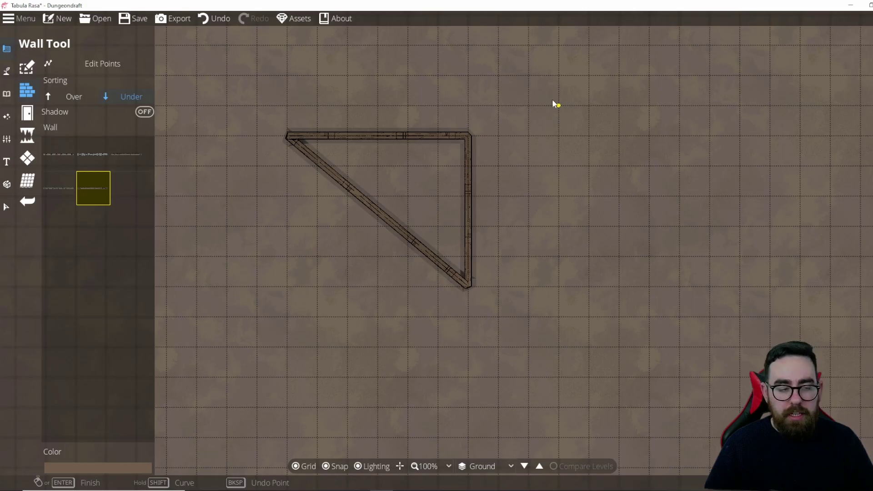
click(529, 135)
click(710, 135)
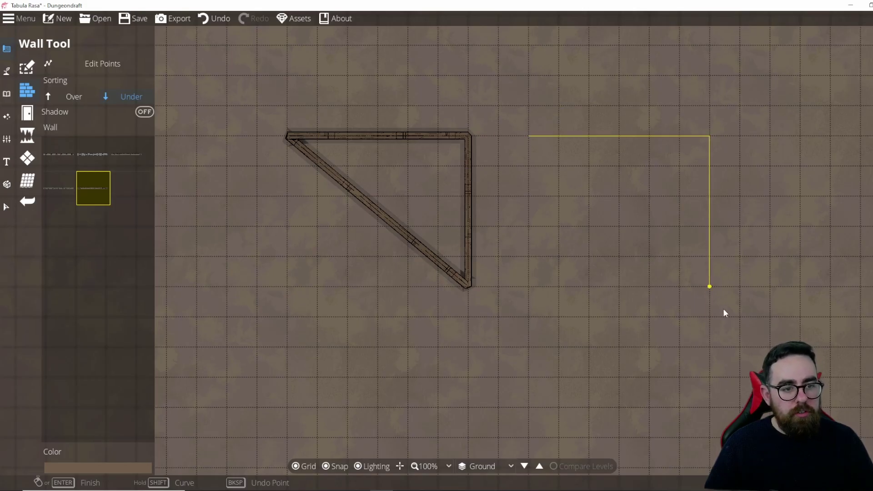
click(709, 287)
click(528, 135)
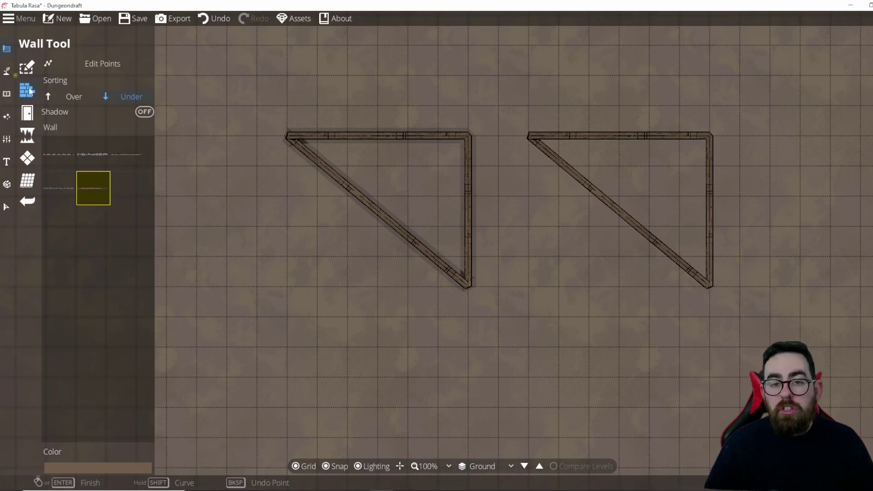
click(33, 113)
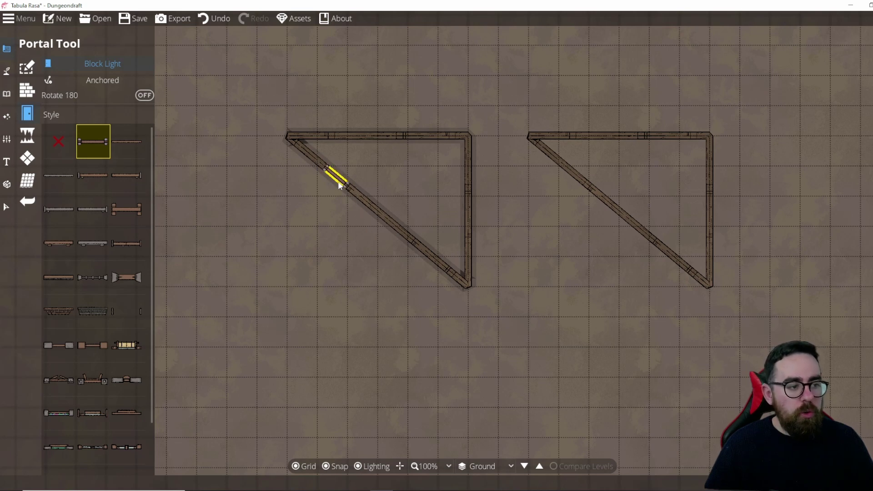
- Place a door in the left triangle's diagonal wall, after testing and undoing a freestanding door
click(377, 211)
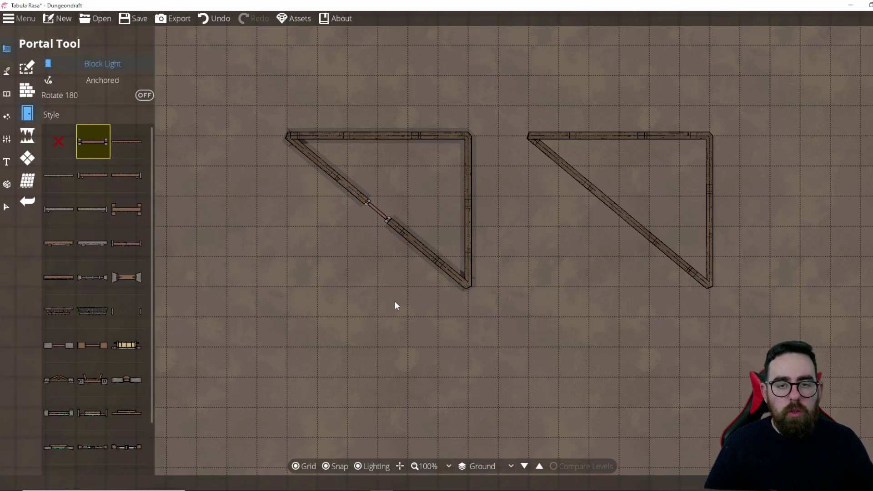
key(ctrl+z)
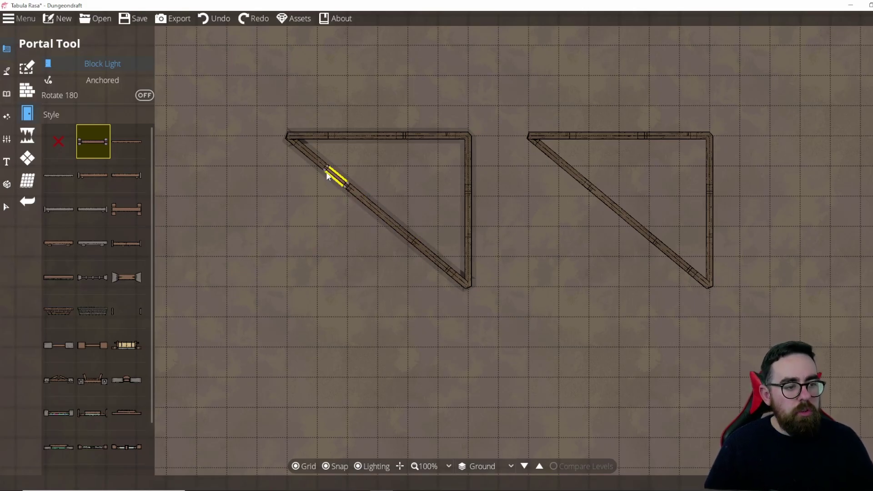
click(101, 80)
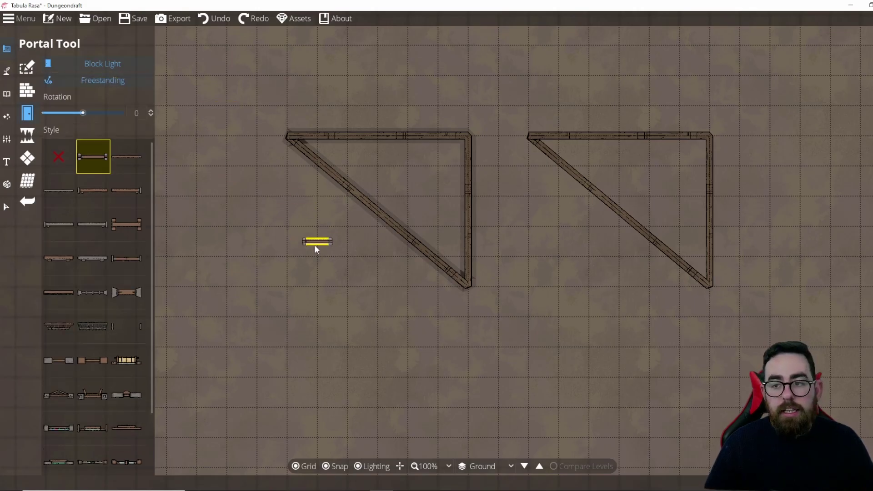
click(318, 226)
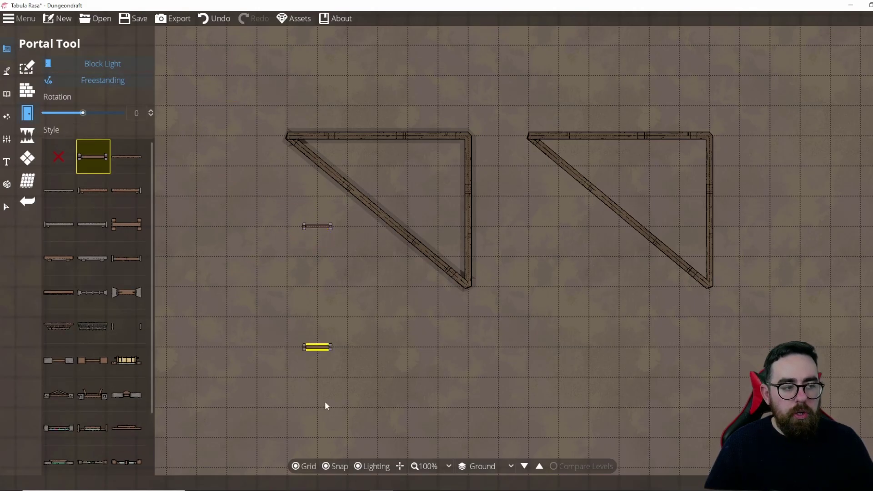
key(ctrl+z)
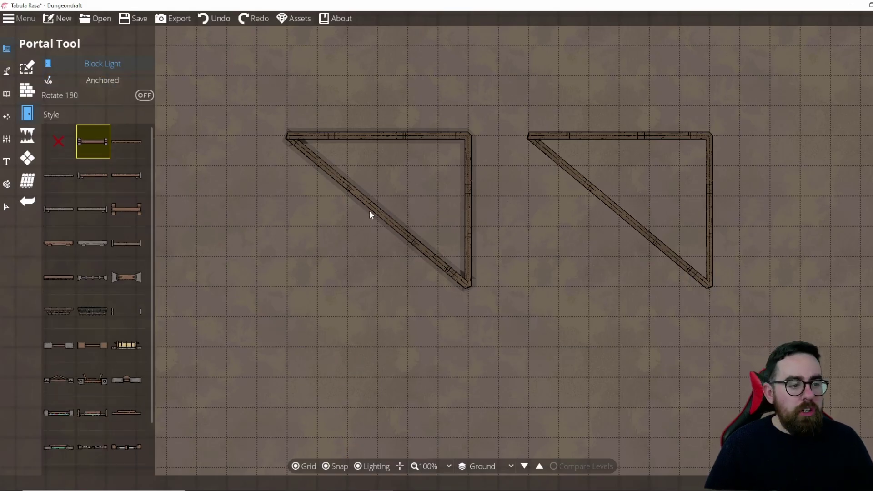
click(377, 211)
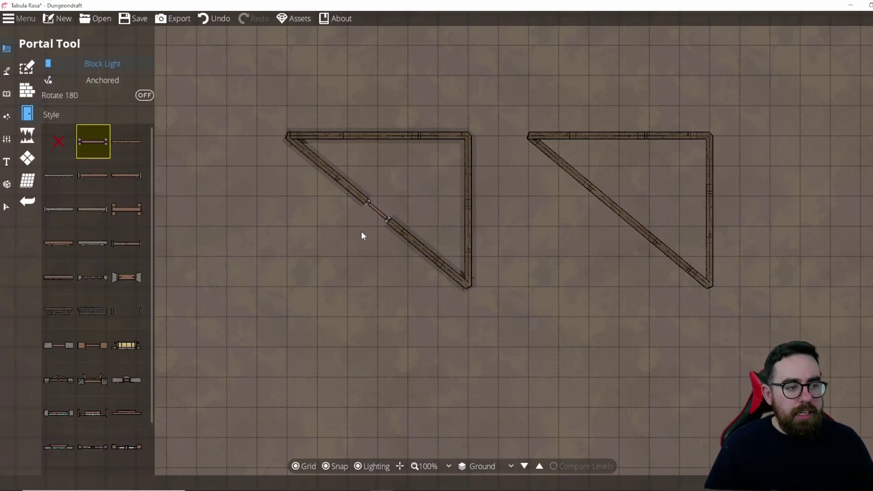
- Toggle Allow Light and test a door in the top wall, then undo that door
click(105, 66)
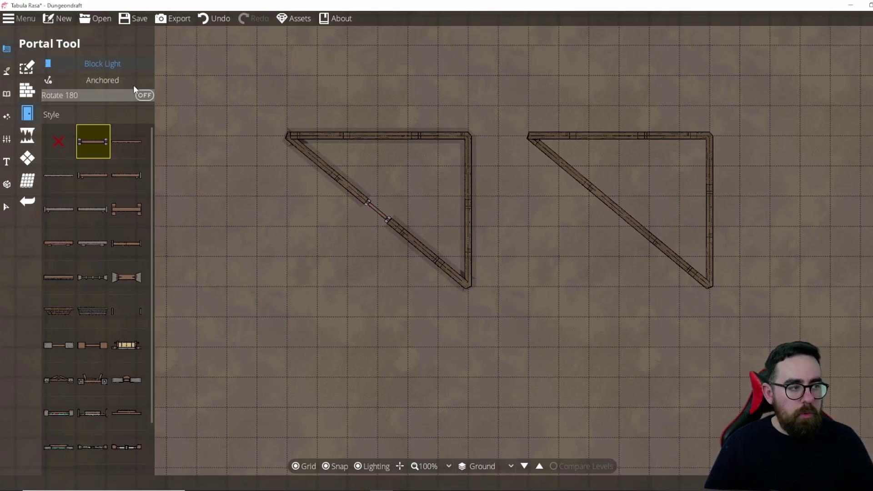
click(114, 65)
click(392, 137)
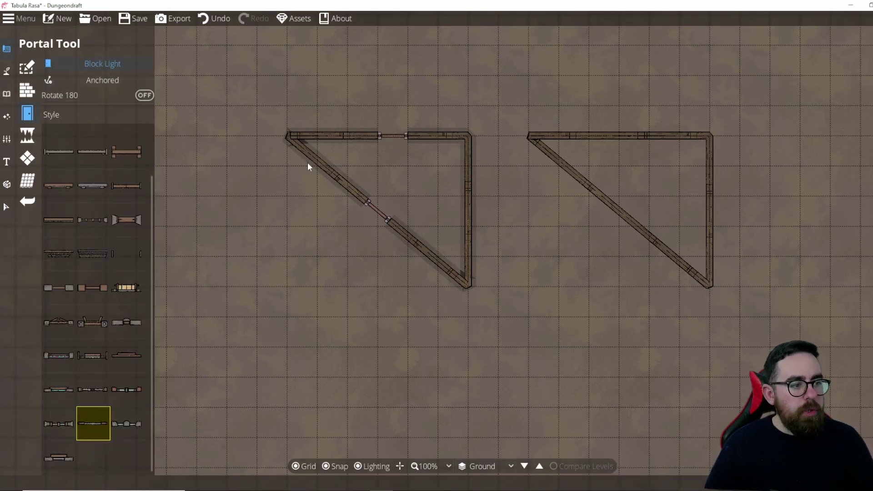
click(105, 65)
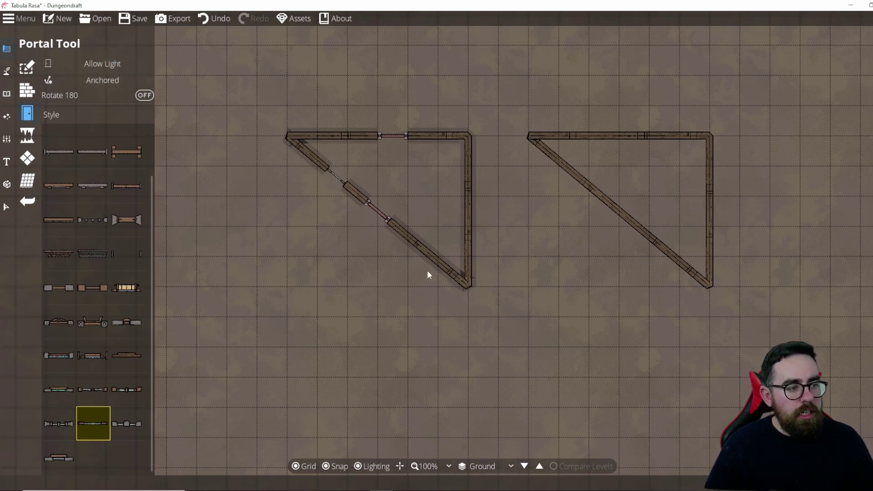
key(ctrl+z)
click(27, 135)
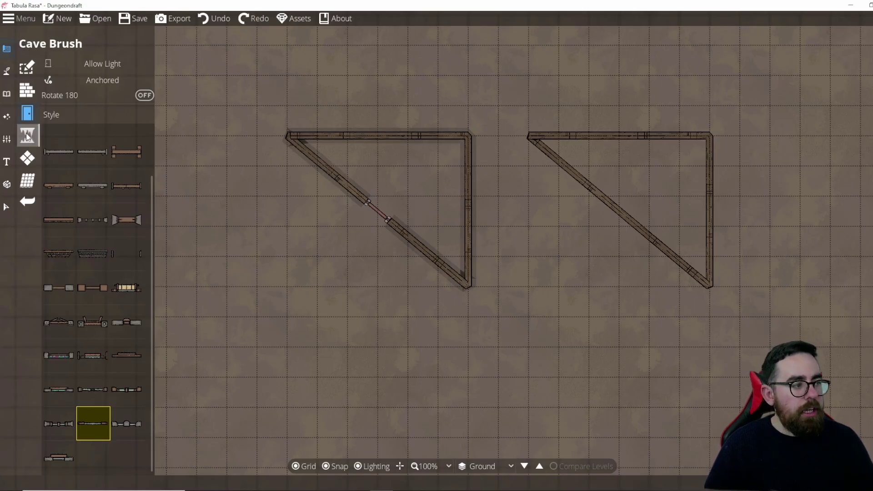
click(28, 160)
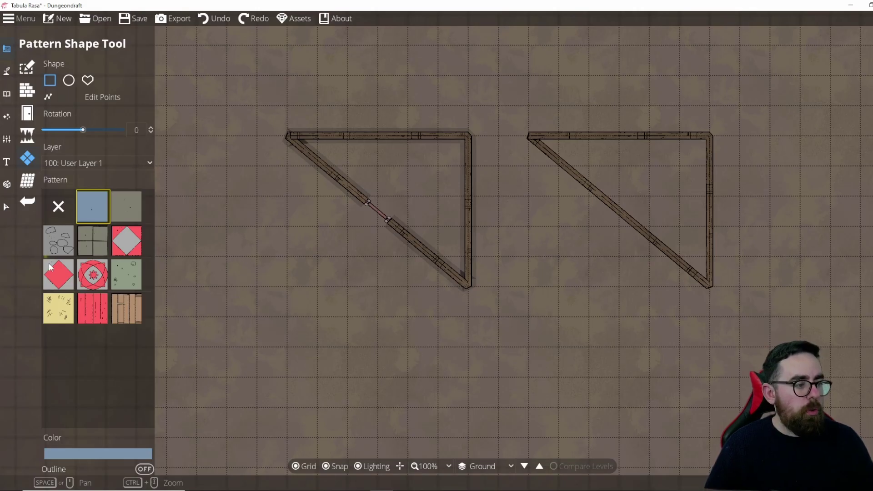
- Fill the left triangular room with a freeform stone pattern shape
click(55, 249)
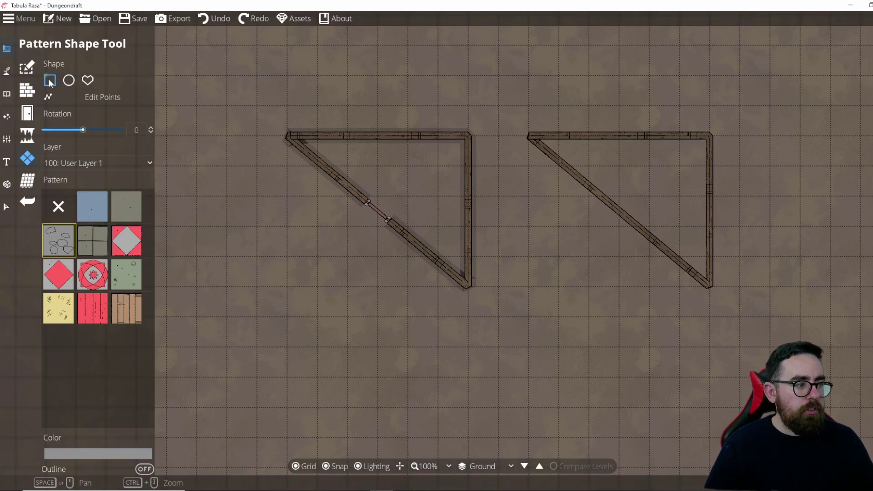
click(89, 80)
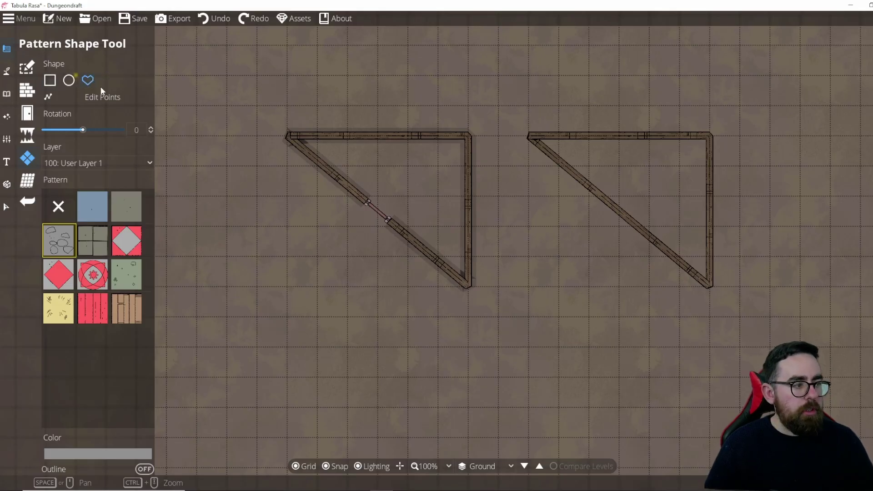
click(468, 286)
click(468, 135)
click(287, 135)
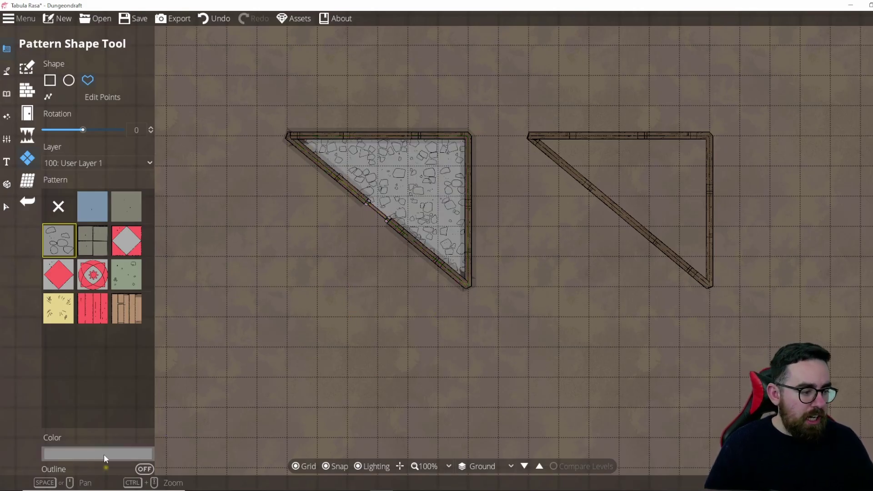
- Draw a four-cornered stone pattern patch below the triangle
click(257, 286)
click(257, 438)
click(408, 408)
click(346, 286)
click(257, 286)
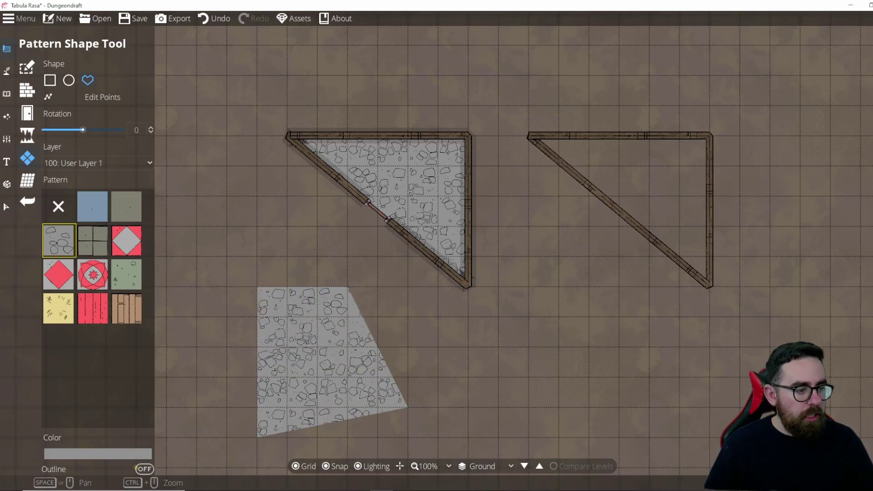
- Turn on Outline, draw a test stone square and undo it, then check the layer list
click(115, 468)
click(498, 317)
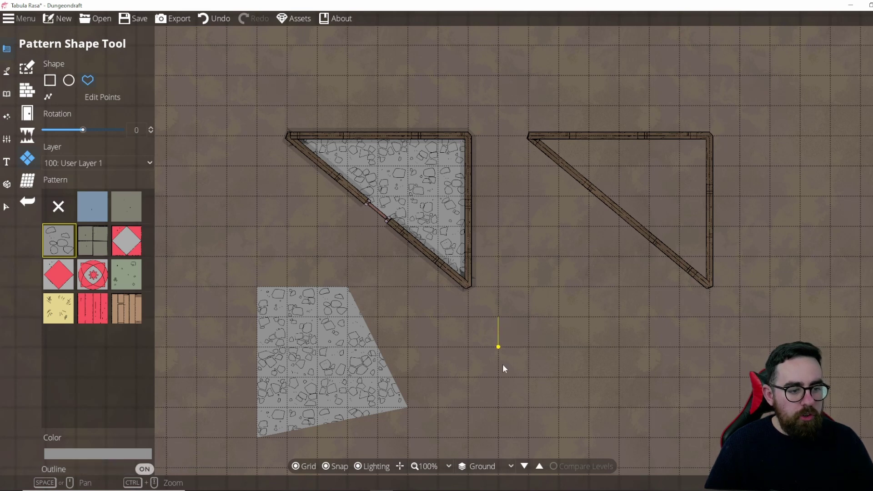
click(498, 407)
click(588, 408)
click(589, 317)
click(499, 317)
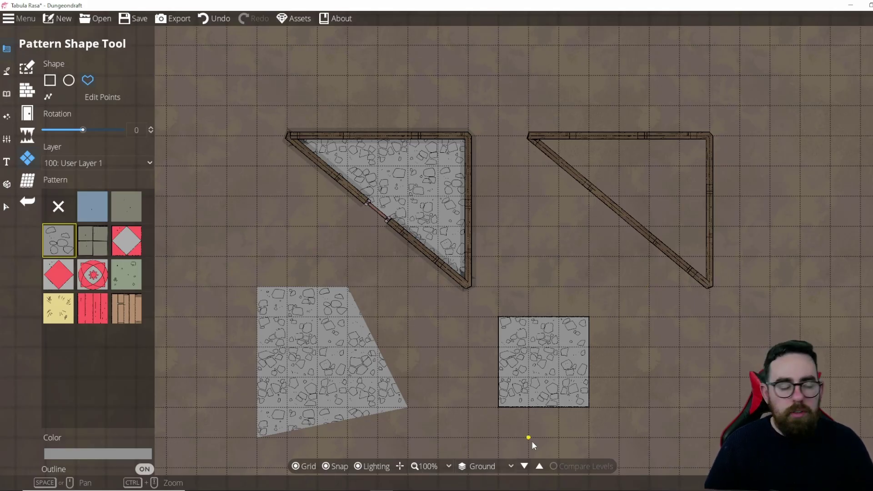
key(ctrl+z)
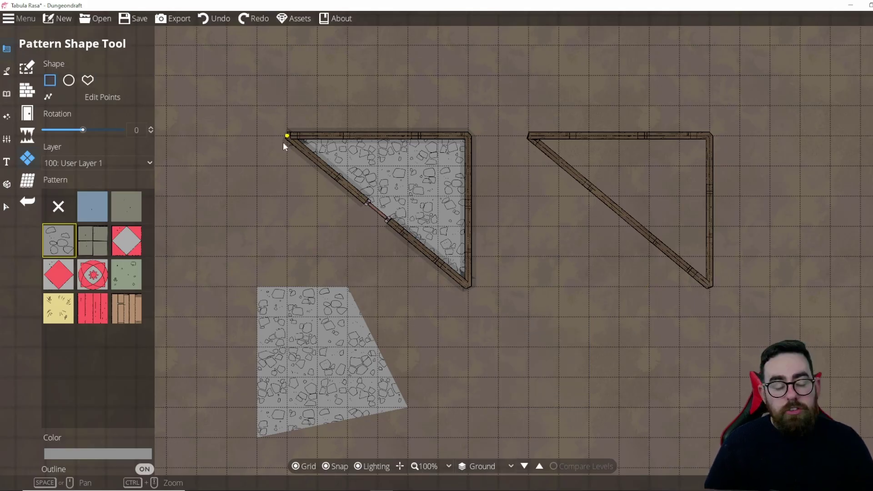
click(89, 165)
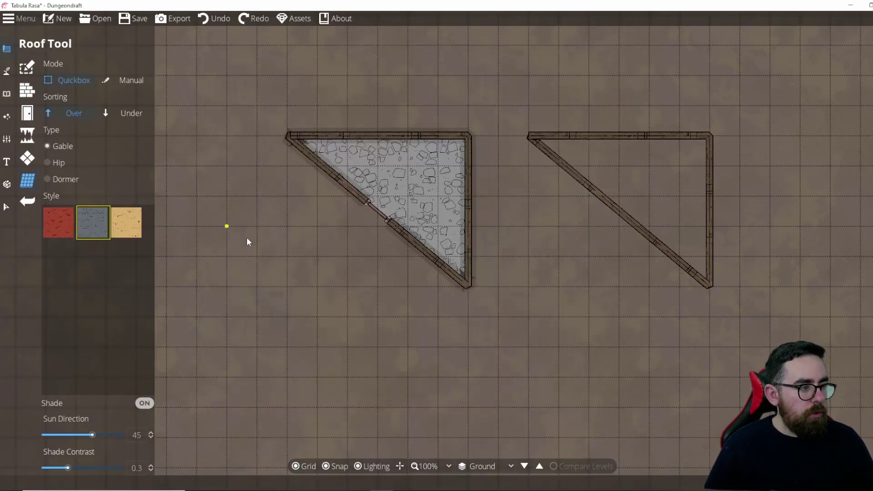
drag(223, 261, 378, 408)
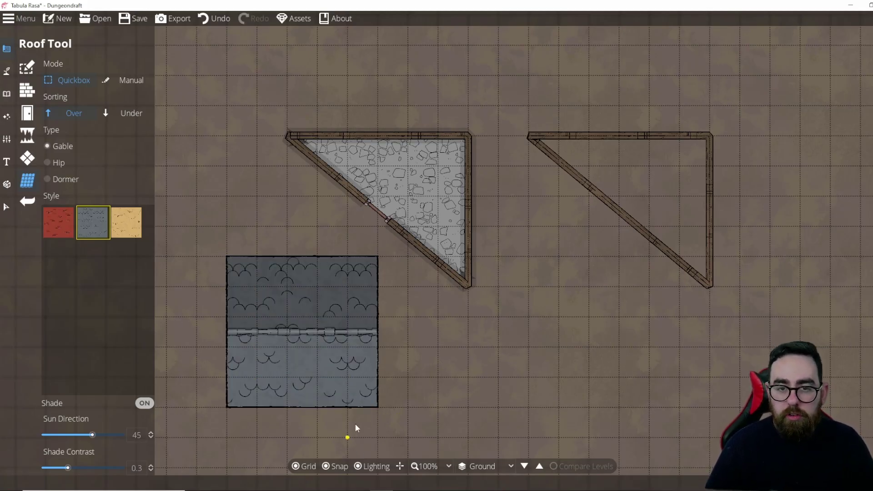
click(80, 164)
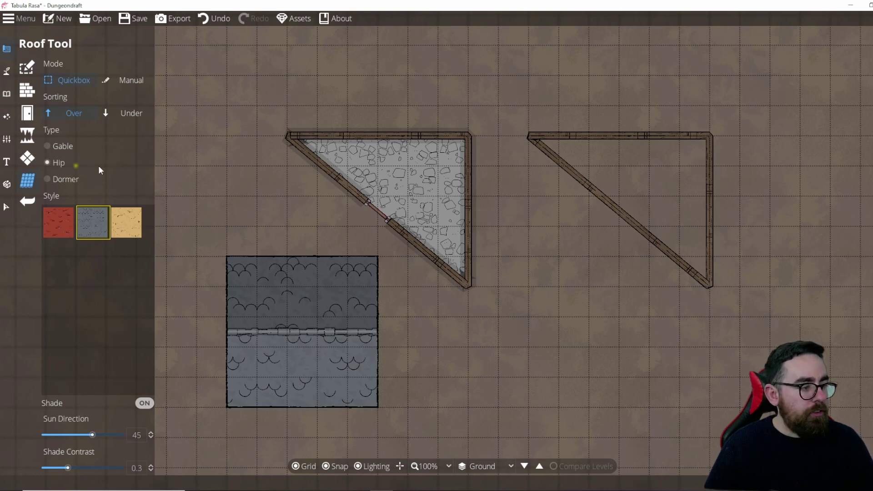
drag(448, 322, 559, 414)
click(68, 179)
drag(623, 319, 768, 407)
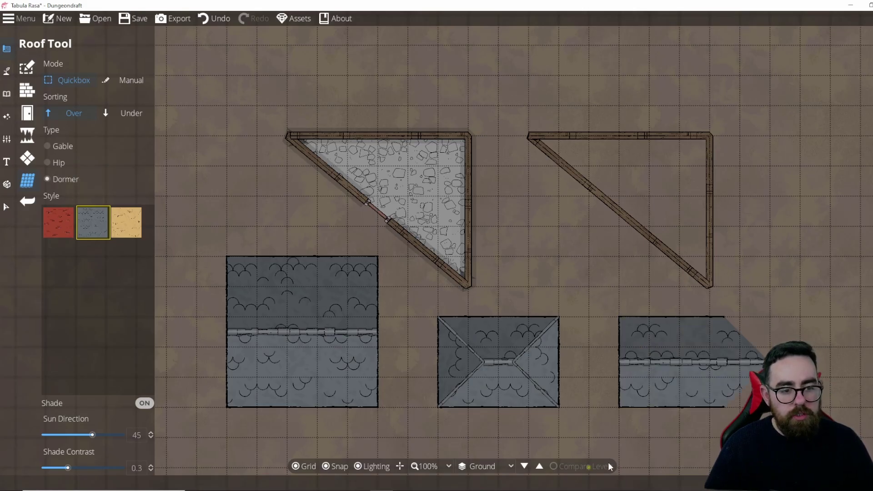
click(48, 146)
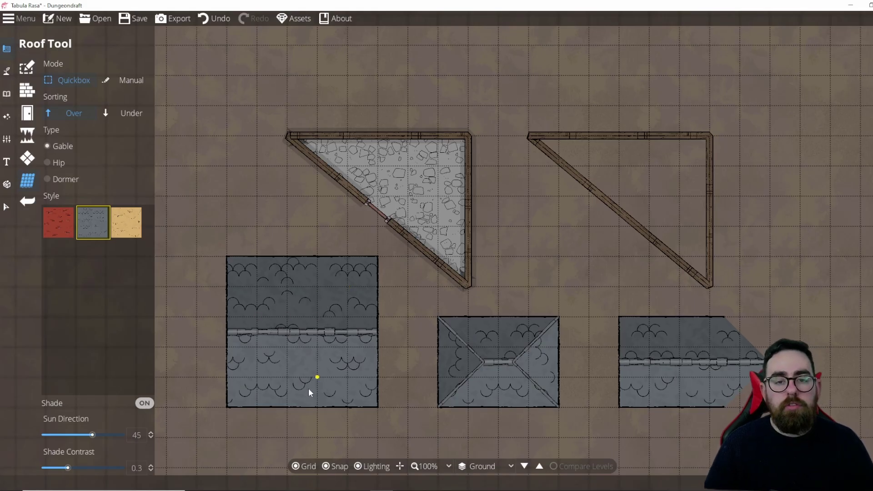
key(ctrl+z)
key(ctrl+z)
key(ctrl+z)
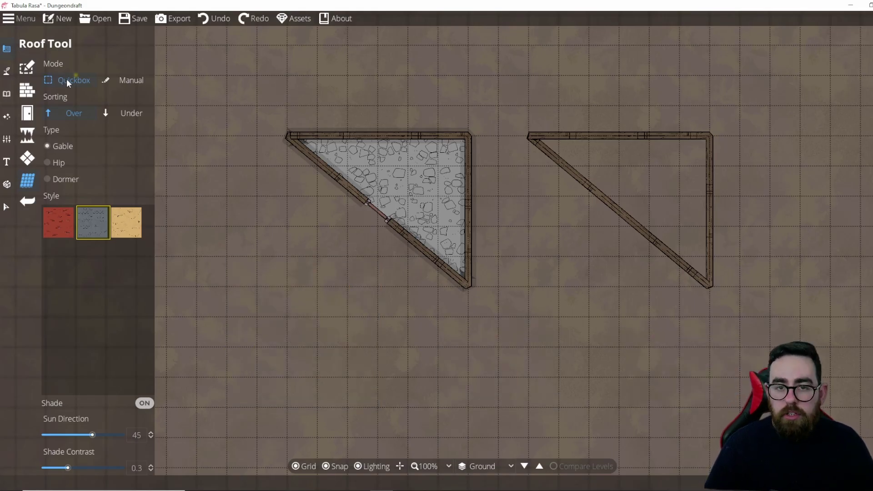
- Draw an L-shaped manual ridge roof across the rooms, then undo it
click(127, 82)
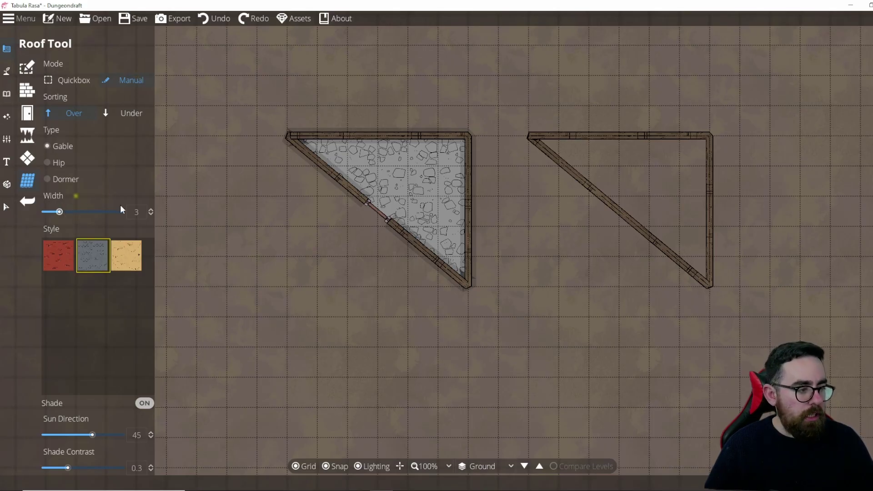
click(228, 200)
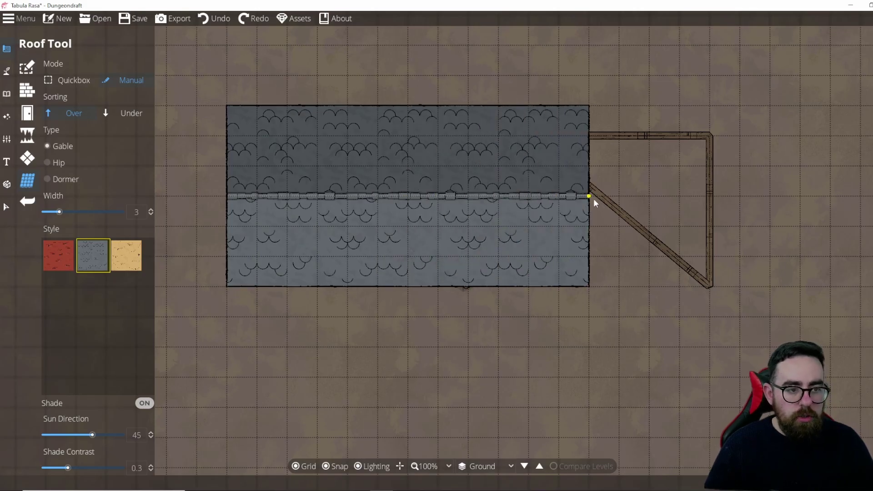
click(594, 198)
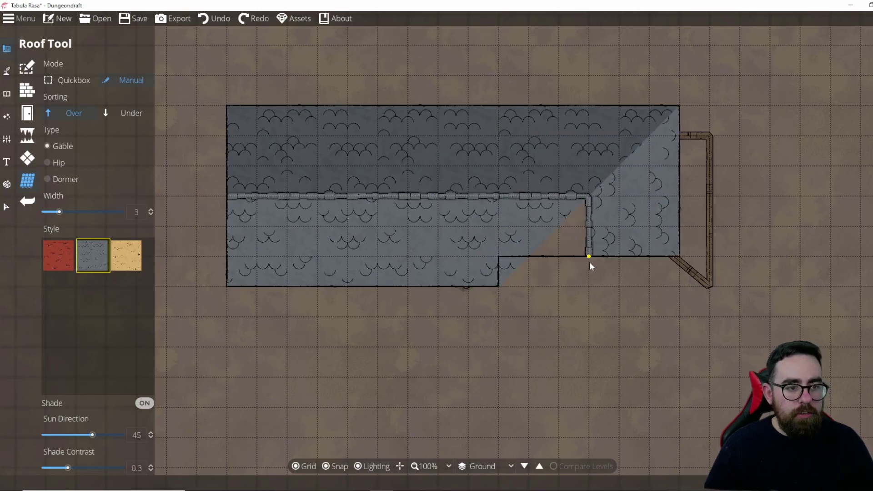
right_click(582, 442)
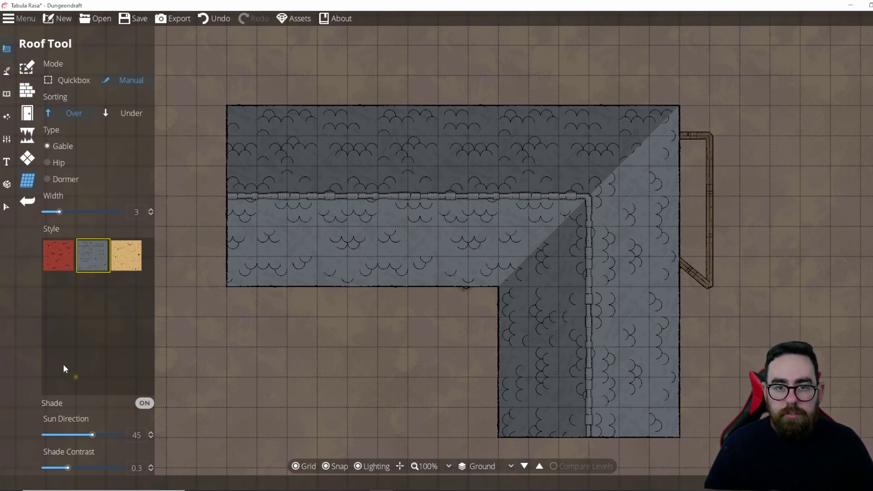
key(ctrl+z)
- Draw a narrow ridge roof along the triangle's base that turns downward
mouse_move(200, 287)
mouse_down()
mouse_move(455, 298)
mouse_move(509, 286)
mouse_up()
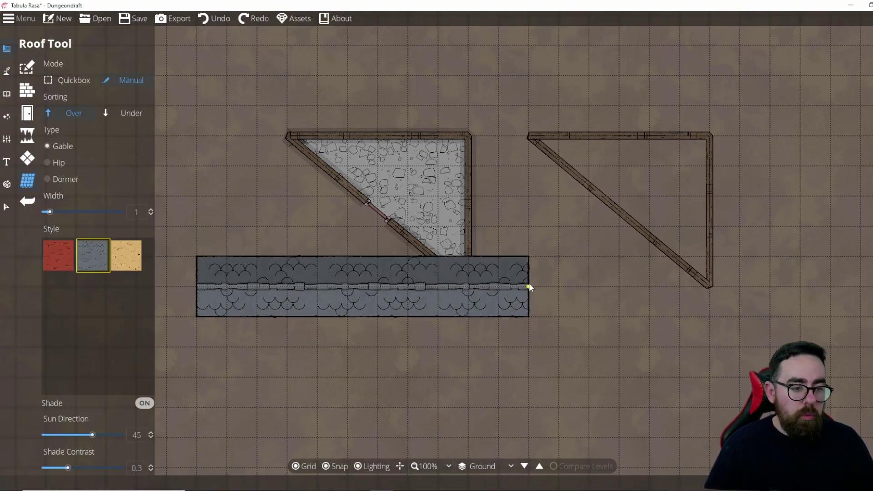
click(529, 288)
click(517, 404)
right_click(514, 403)
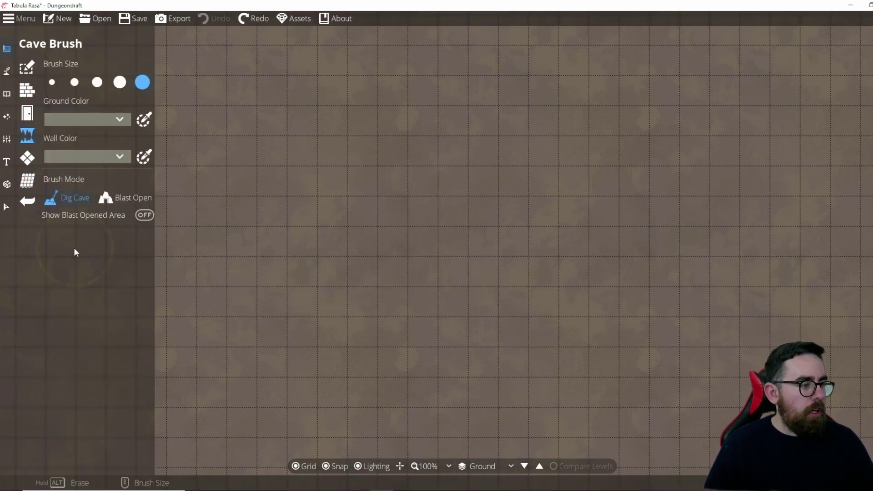
- Dig a large cave with a lower-right lobe and blast open its top wall
mouse_move(219, 191)
mouse_down()
mouse_move(378, 153)
mouse_move(564, 133)
mouse_move(530, 198)
mouse_move(363, 210)
mouse_move(329, 279)
mouse_move(393, 223)
mouse_move(347, 157)
mouse_move(416, 188)
mouse_move(378, 203)
mouse_up()
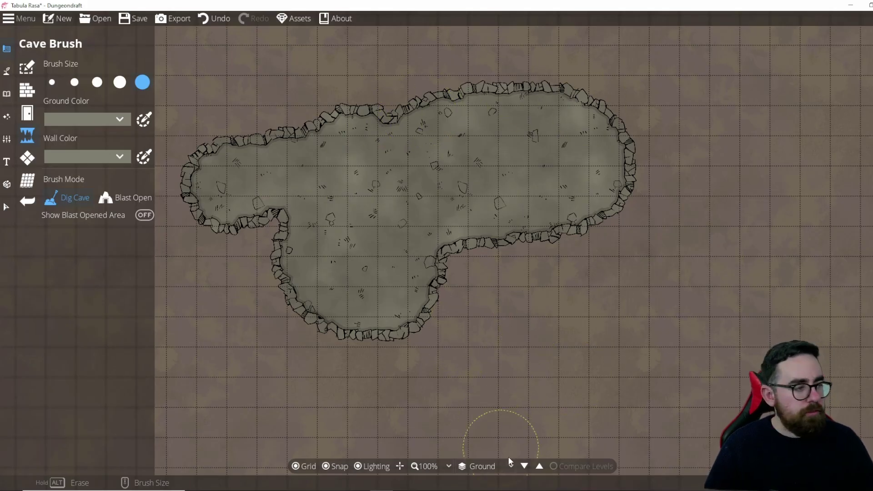
mouse_move(512, 242)
mouse_down()
mouse_move(540, 310)
mouse_move(664, 296)
mouse_move(591, 387)
mouse_up()
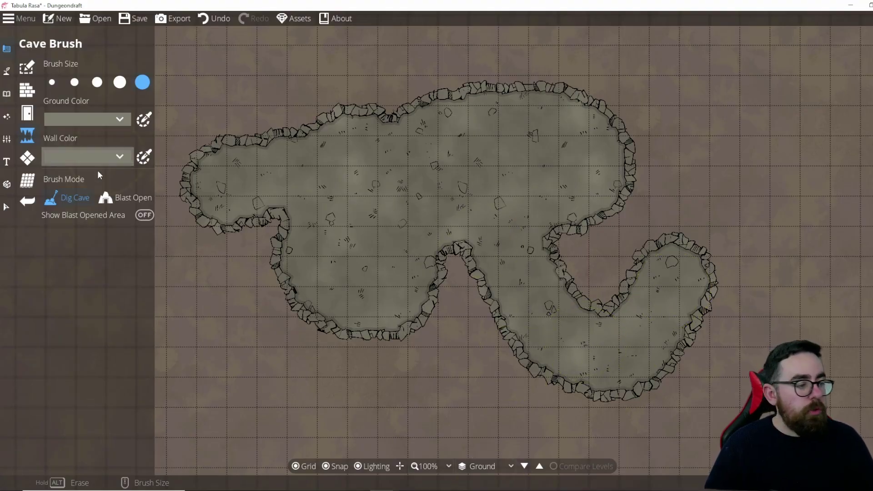
click(119, 199)
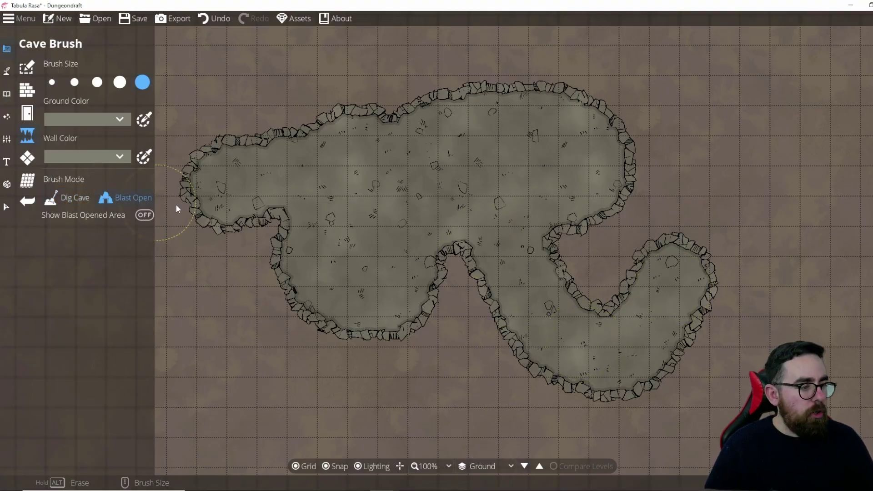
mouse_move(266, 219)
mouse_down()
mouse_move(419, 153)
mouse_move(427, 119)
mouse_move(393, 117)
mouse_move(483, 98)
mouse_up()
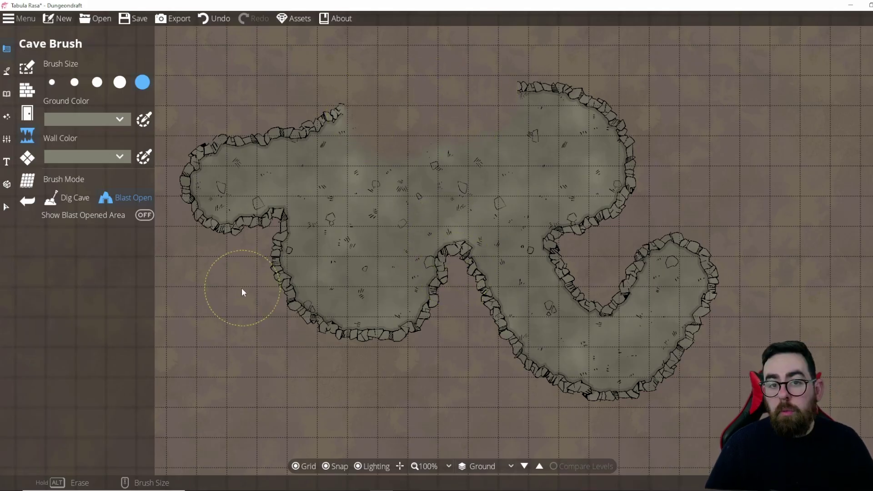
- Toggle the blasted-area overlay on and off, then undo the test cave
click(94, 212)
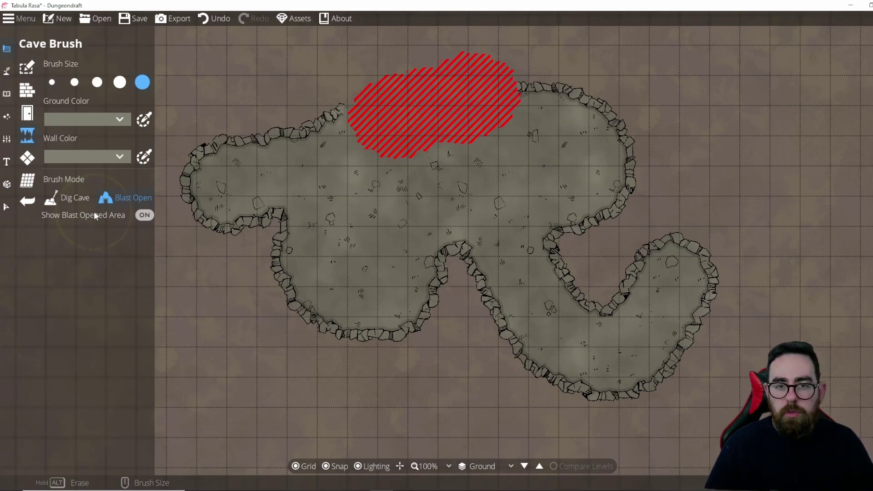
click(94, 211)
key(ctrl+z)
- Add a new bright cyan Ground Color for caves
click(97, 121)
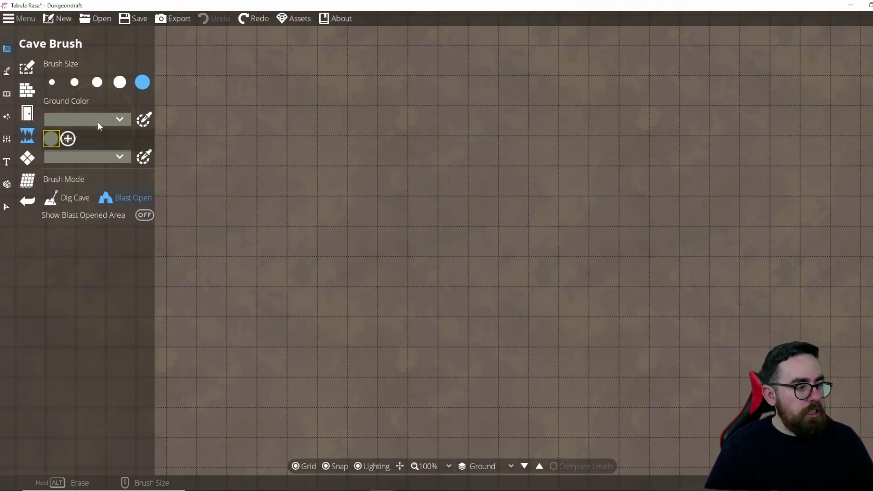
click(68, 139)
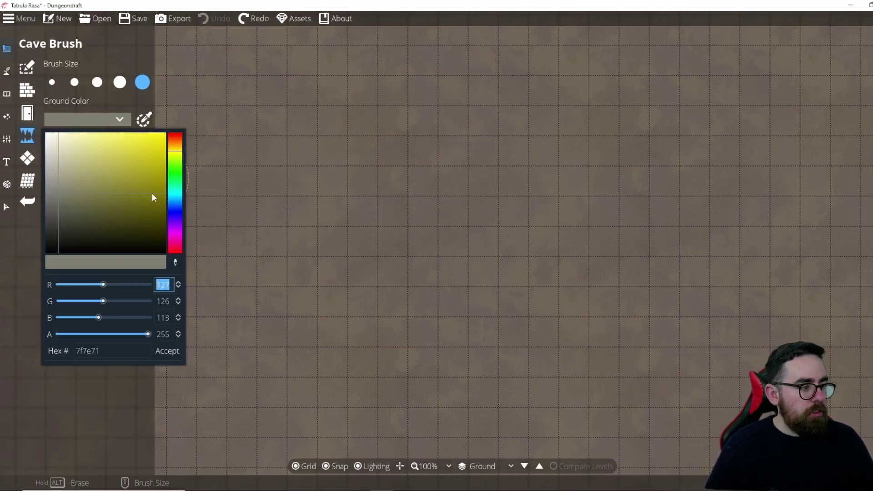
click(176, 199)
click(165, 133)
click(164, 351)
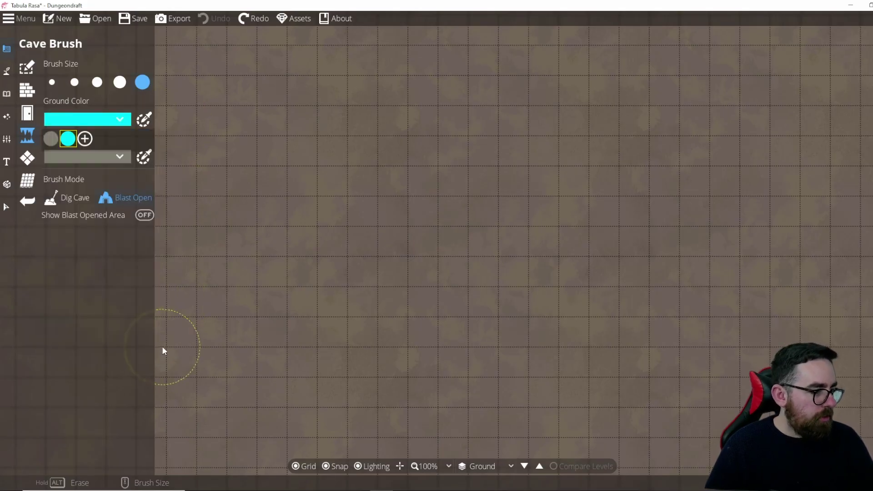
- Add a bright yellow Wall Color, dig a test cave, then undo it
click(80, 157)
click(68, 176)
click(147, 209)
drag(150, 205, 166, 171)
click(167, 388)
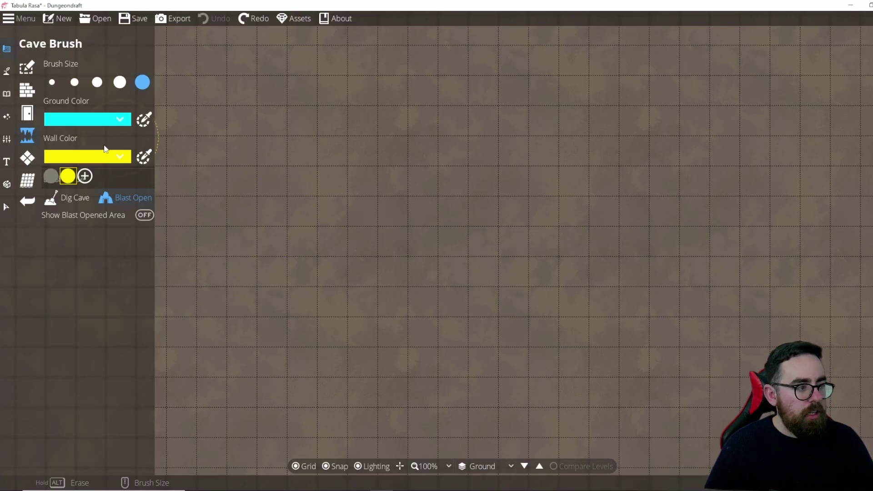
mouse_move(339, 353)
mouse_down()
mouse_move(381, 359)
mouse_move(647, 306)
mouse_move(682, 246)
mouse_up()
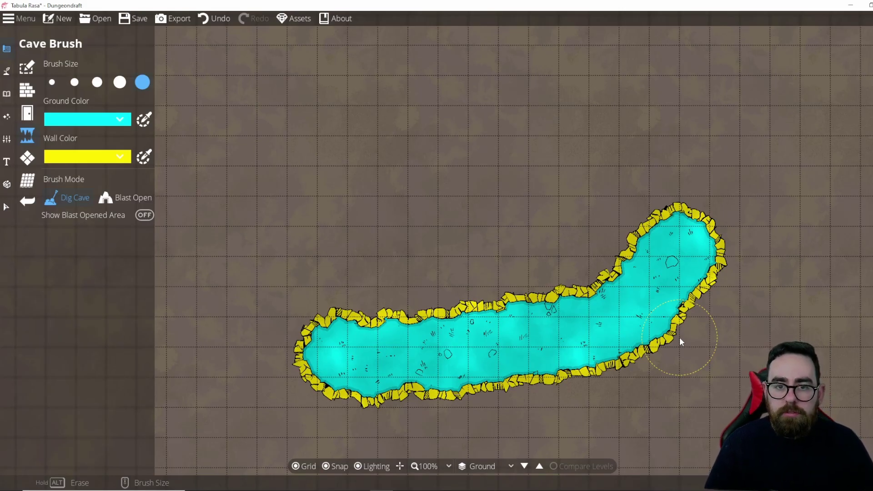
key(ctrl+z)
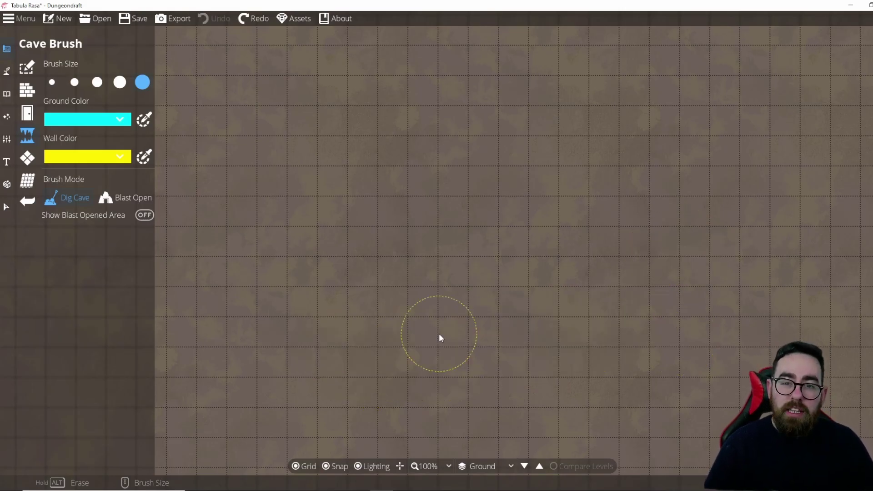